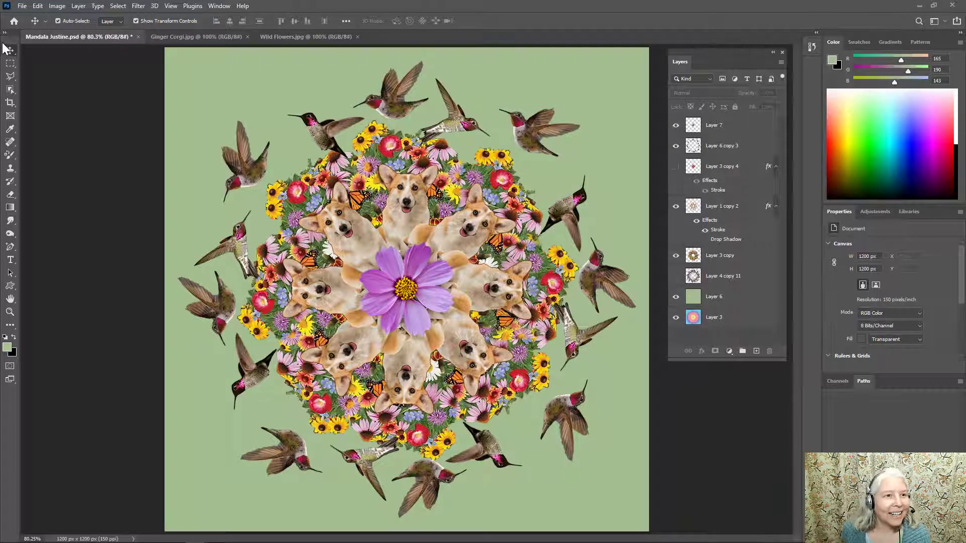
- Start a new document and name its preset 'Mandala Justine'
click(22, 6)
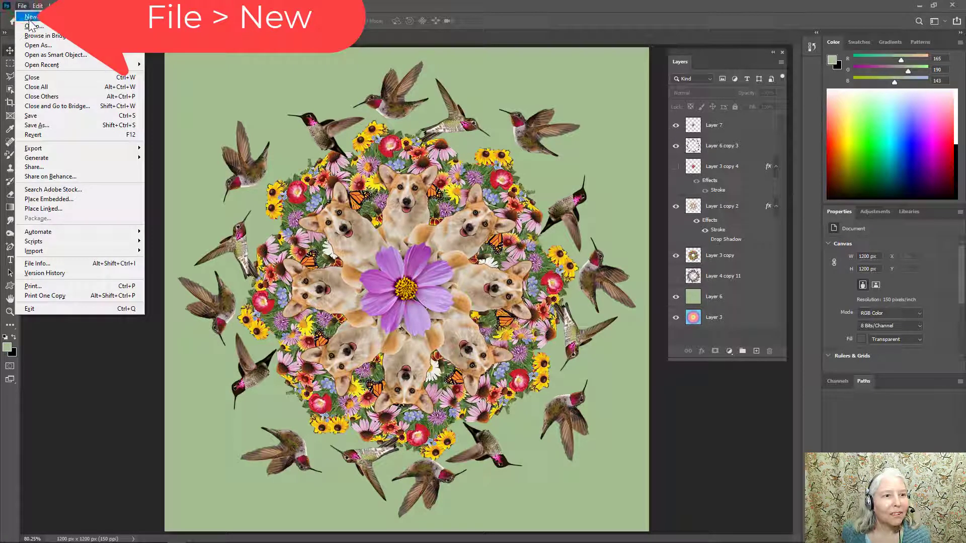
click(29, 19)
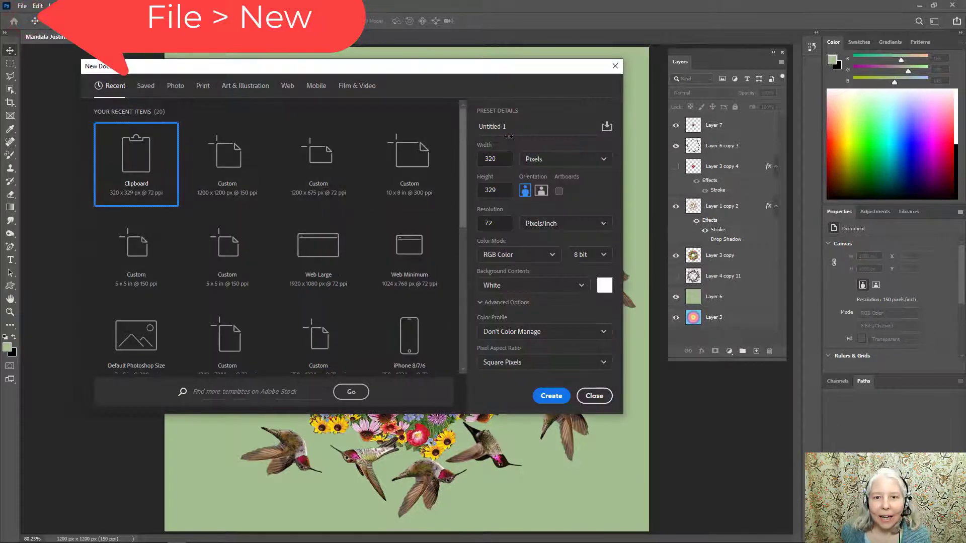
click(512, 126)
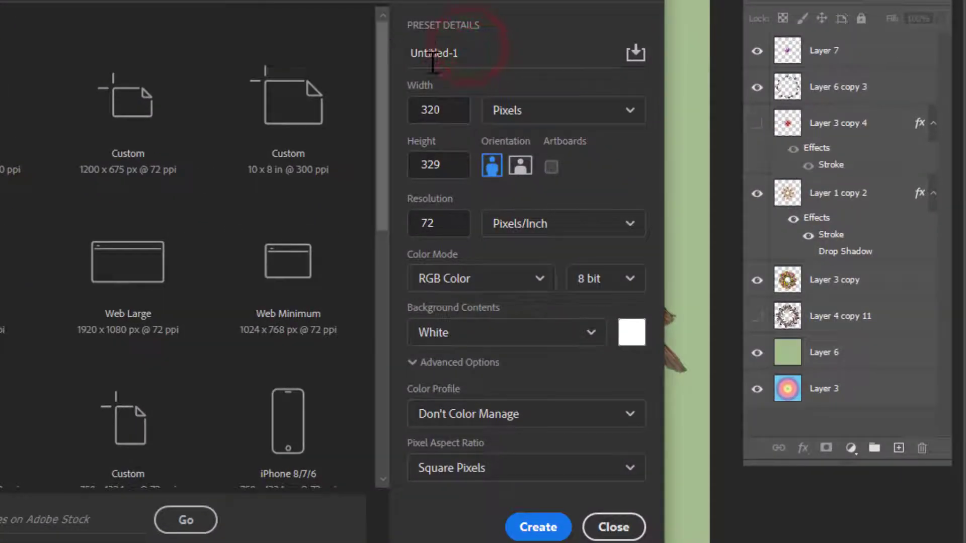
text(Mandala Ju)
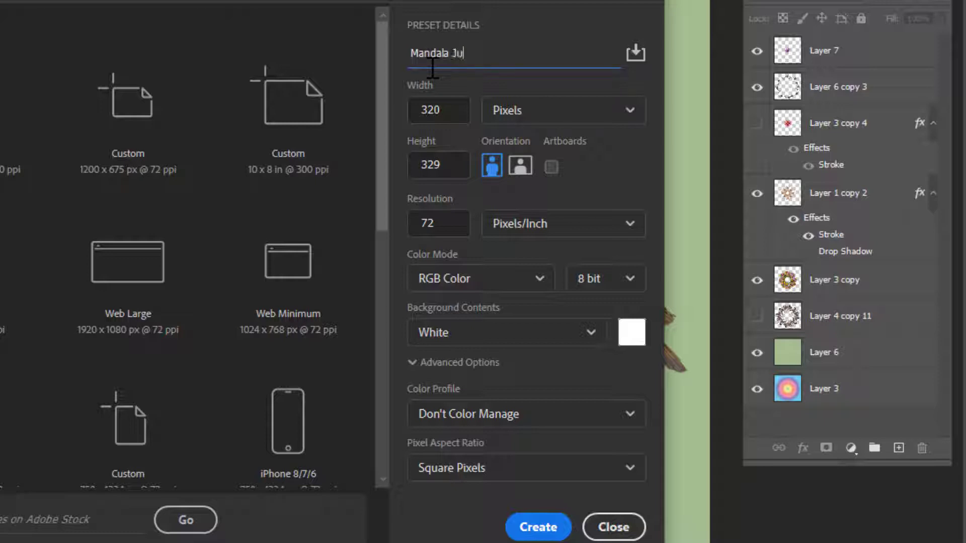
text(stine)
- Set width and height to 1200 pixels and resolution to 150 pixels/inch
click(558, 116)
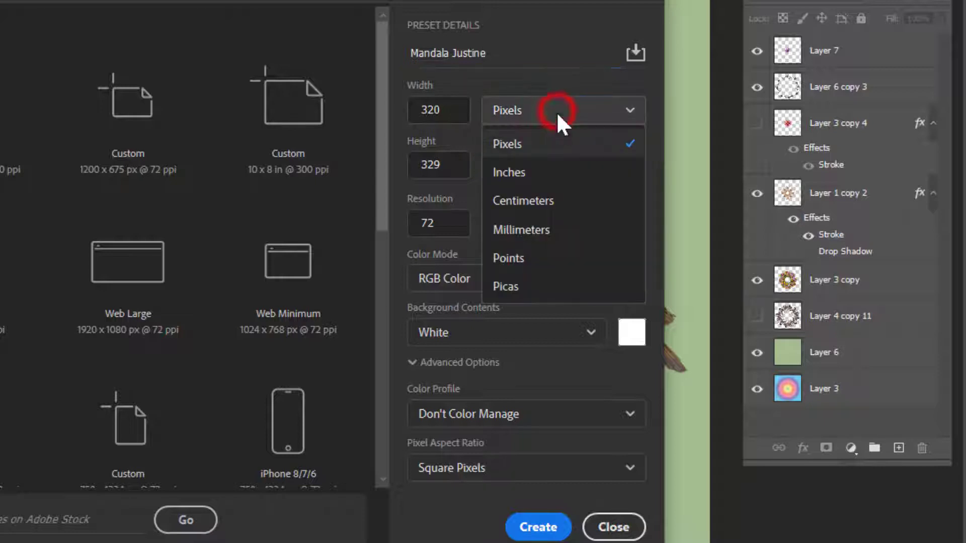
click(539, 144)
double_click(448, 110)
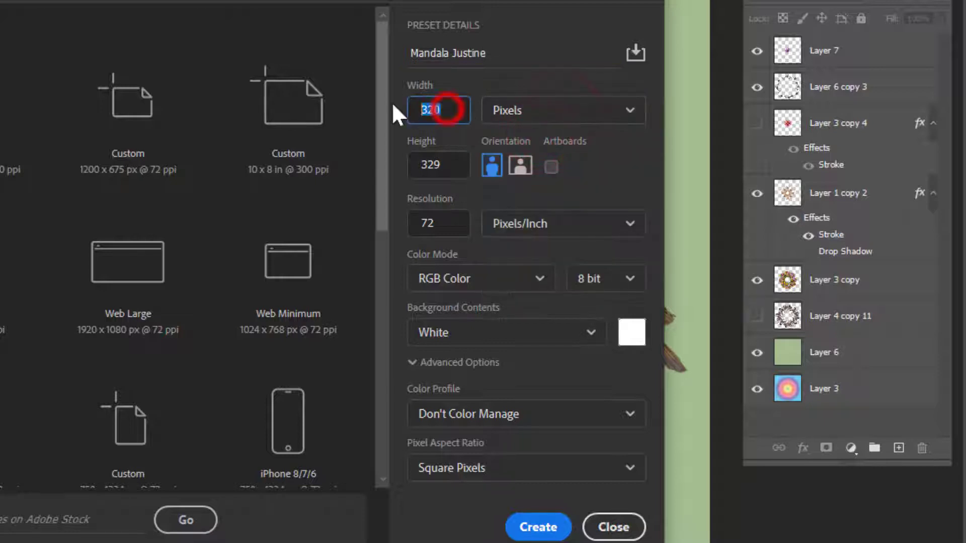
text(1200)
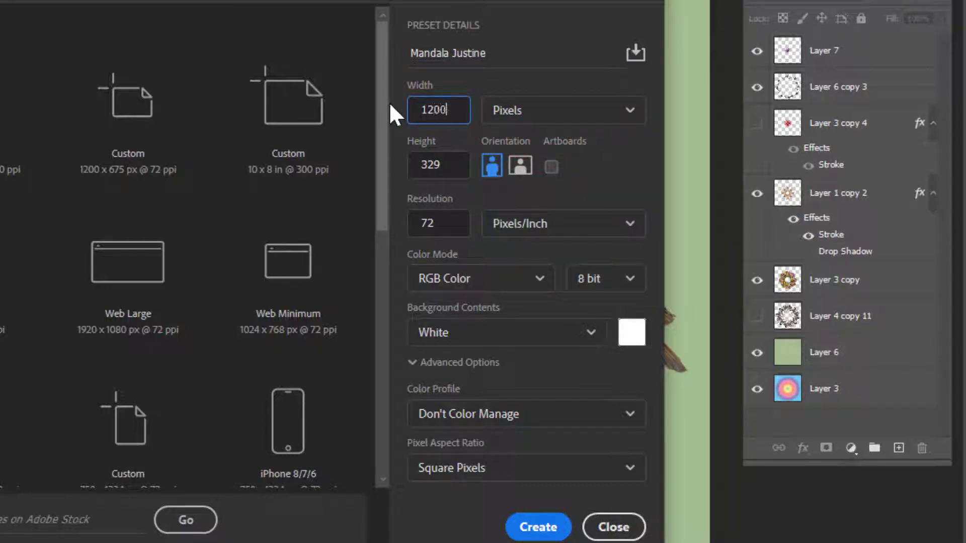
double_click(451, 166)
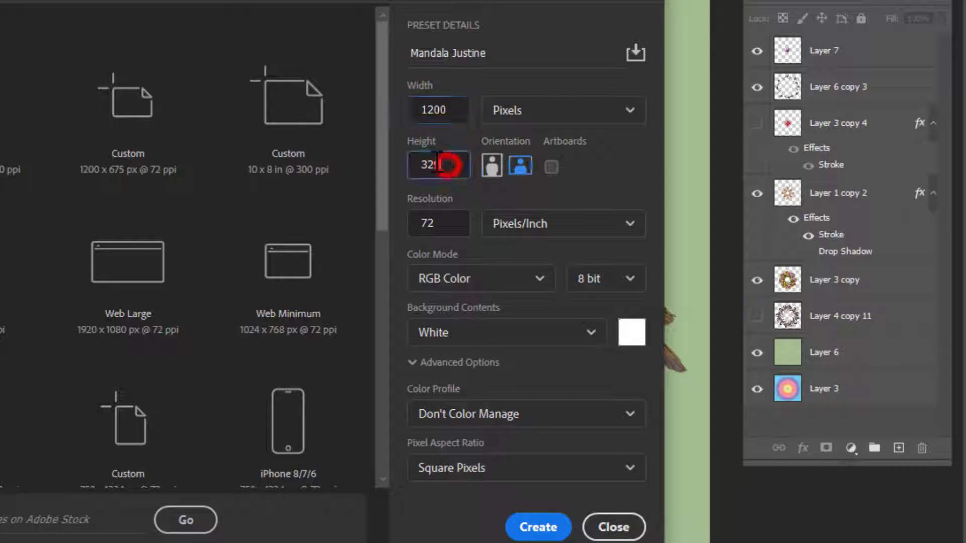
text(1200)
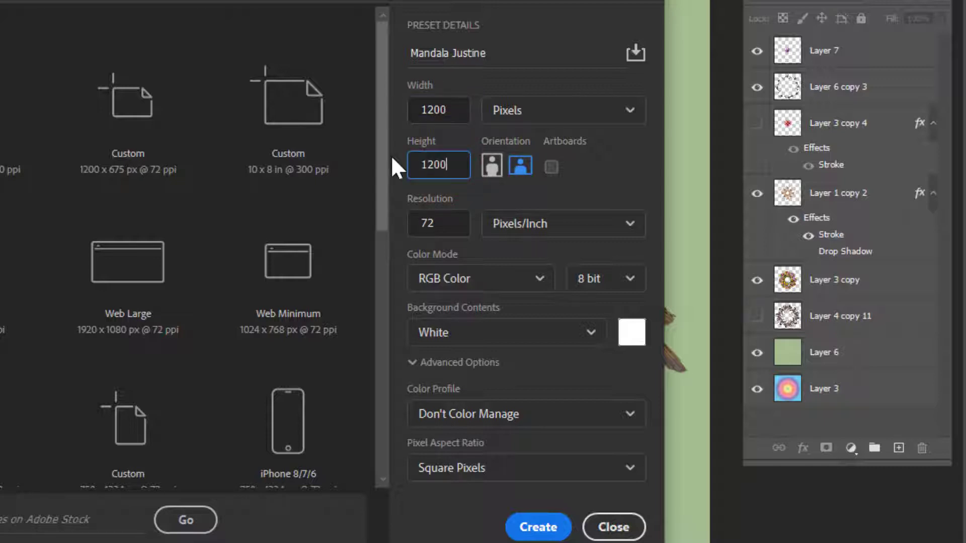
click(446, 219)
double_click(445, 219)
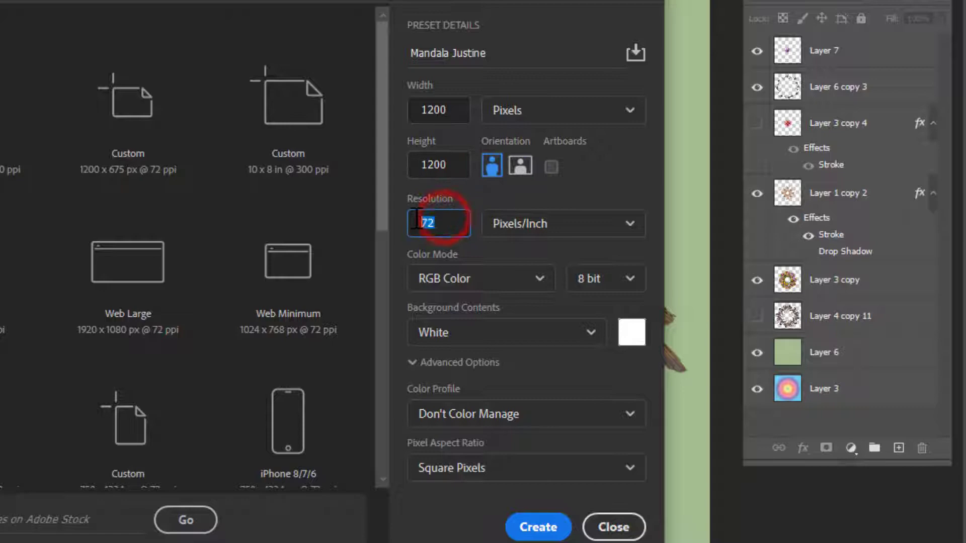
text(150)
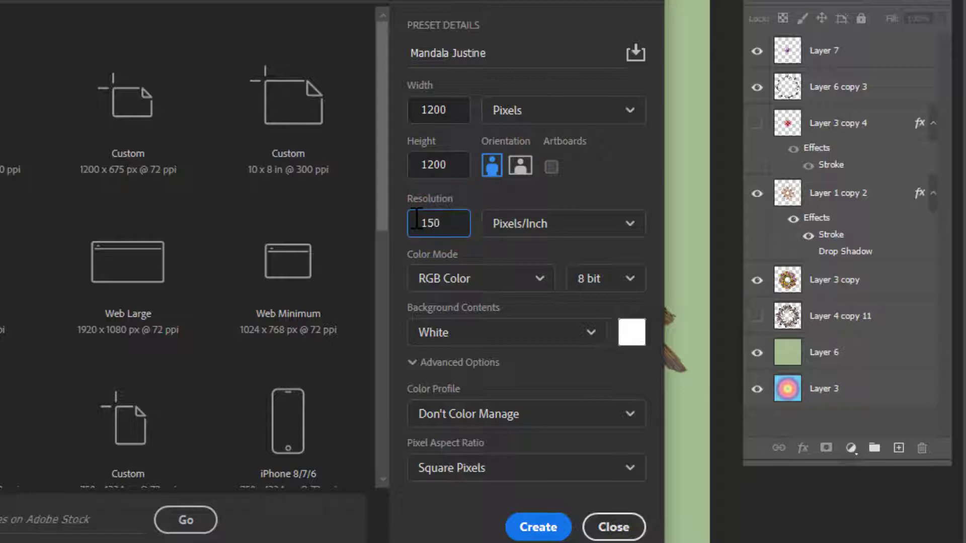
- Create the 1200 × 1200 document, fit it to the window and turn on rulers
click(547, 525)
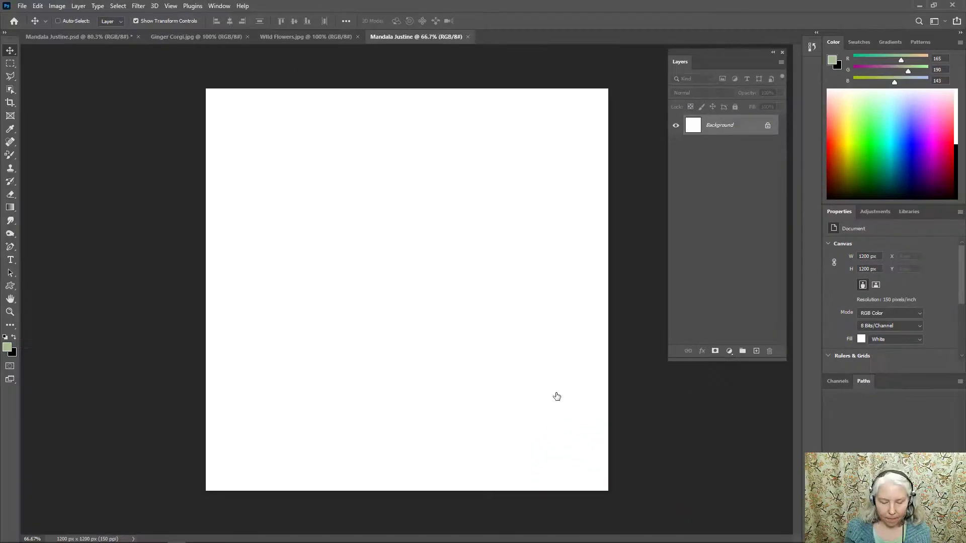
key(ctrl+0)
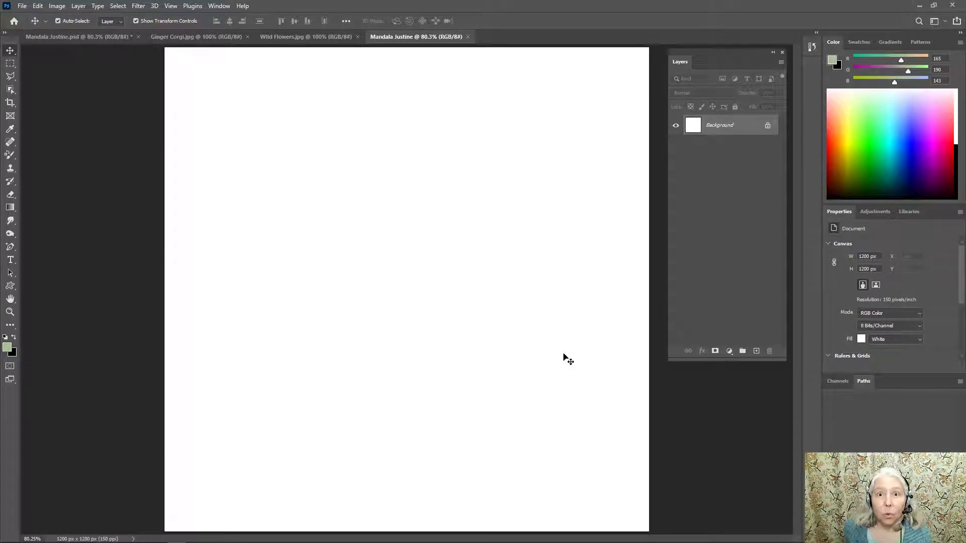
click(174, 6)
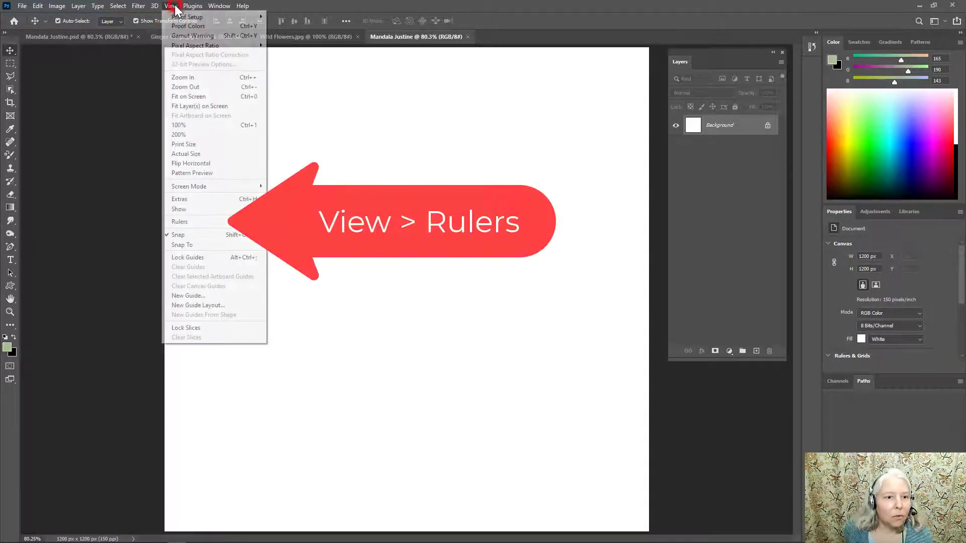
click(215, 222)
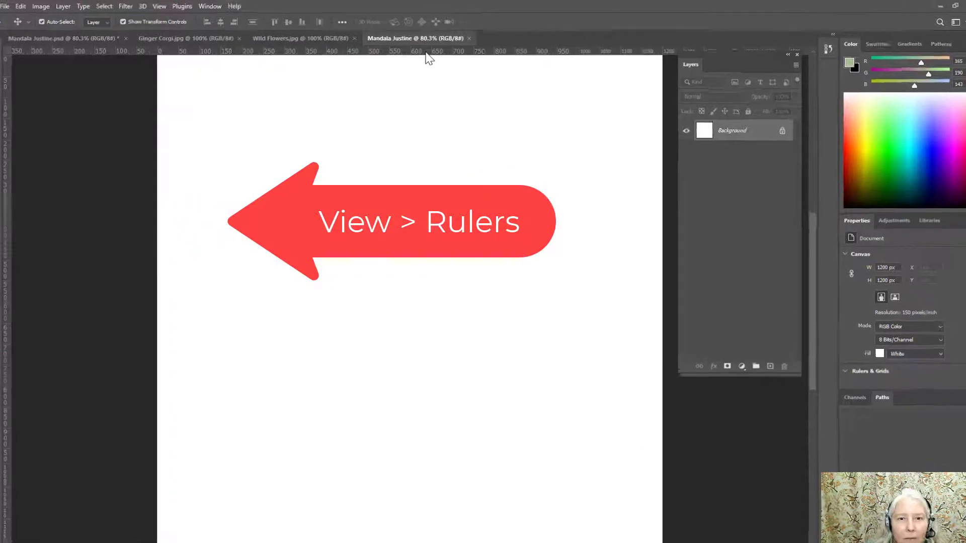
- Keep ruler units in pixels and add guides crossing at the canvas centre, about 600 px
right_click(427, 50)
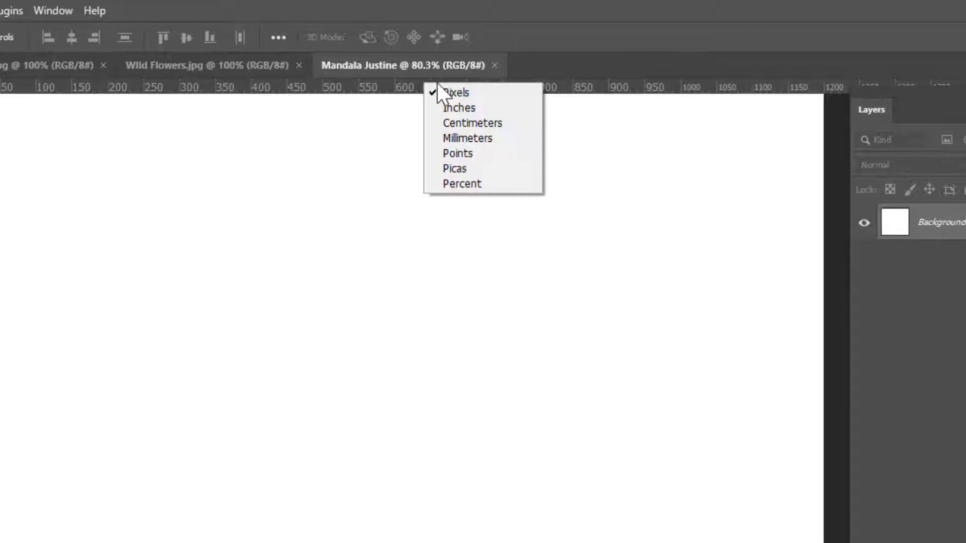
click(478, 93)
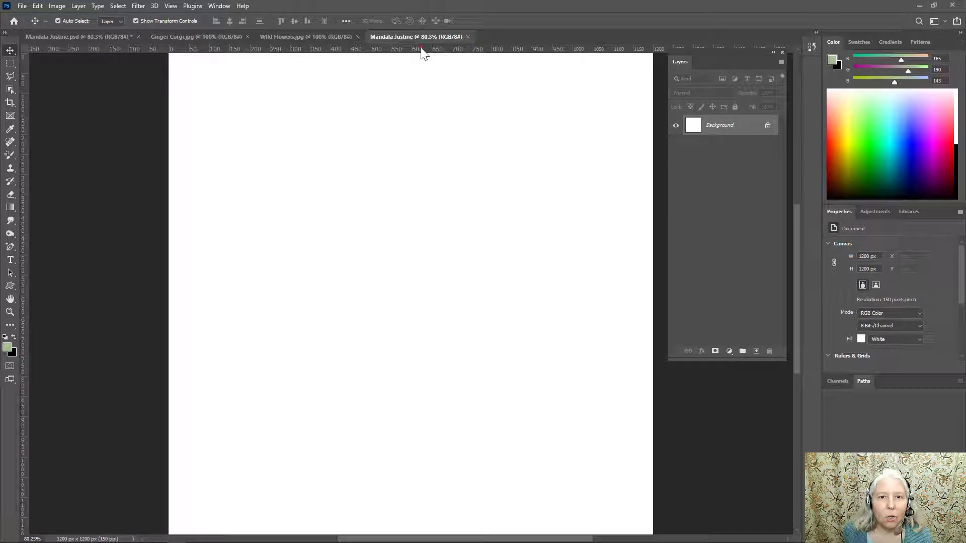
drag(422, 51, 399, 299)
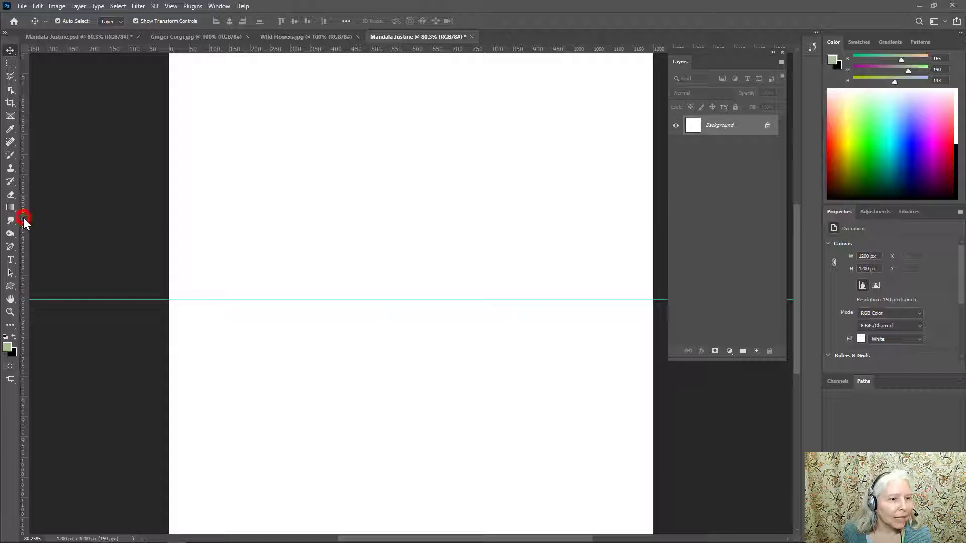
drag(24, 220, 413, 205)
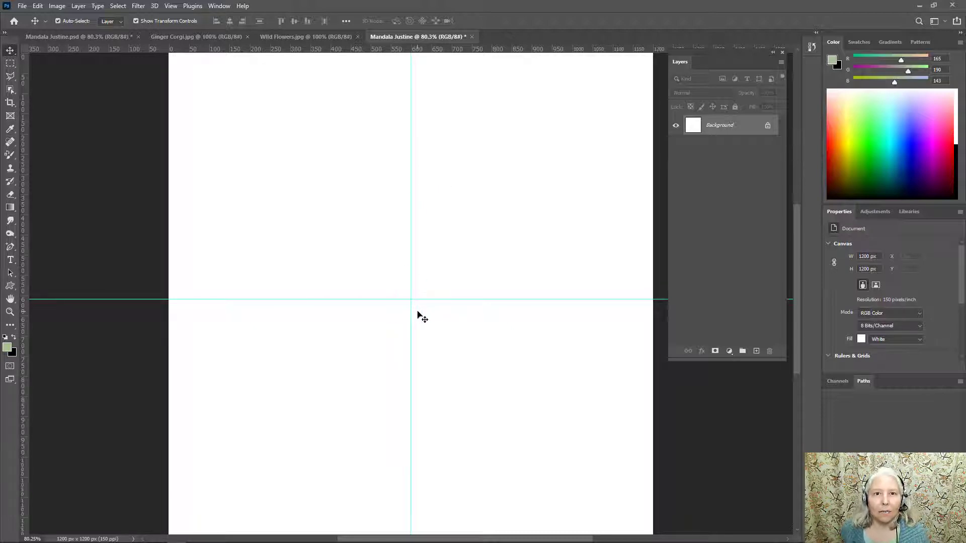
- In Ginger Corgi.jpg, deselect and box the dog with the Object Selection Tool
click(180, 34)
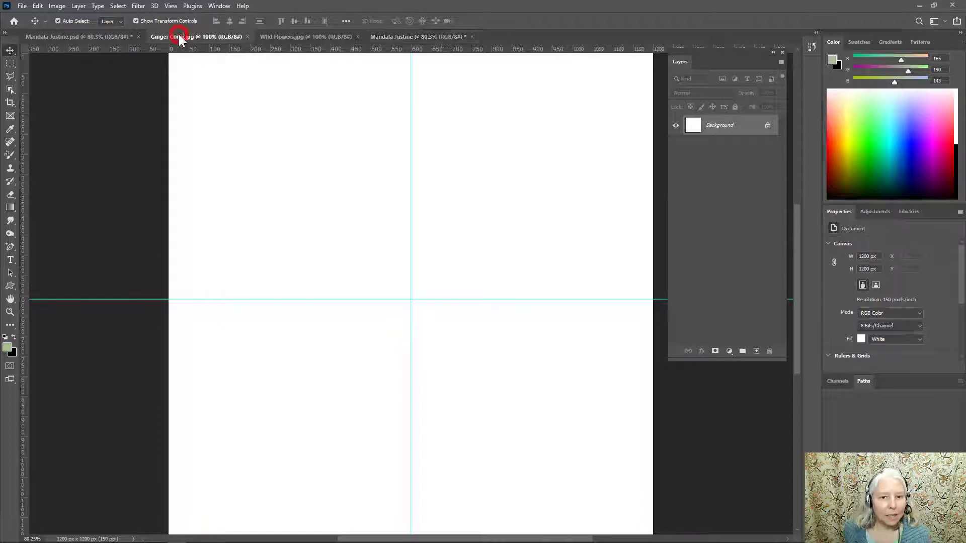
key(ctrl+d)
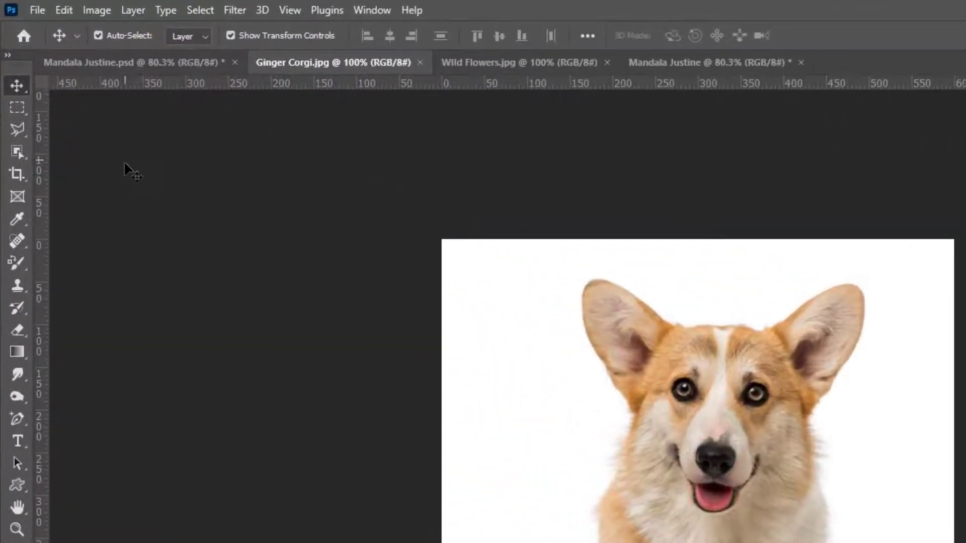
click(14, 157)
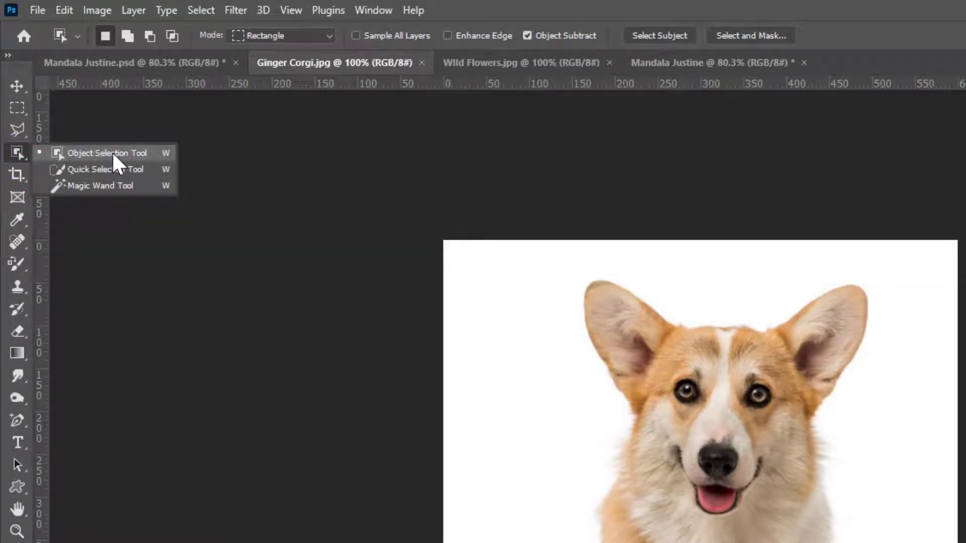
click(112, 151)
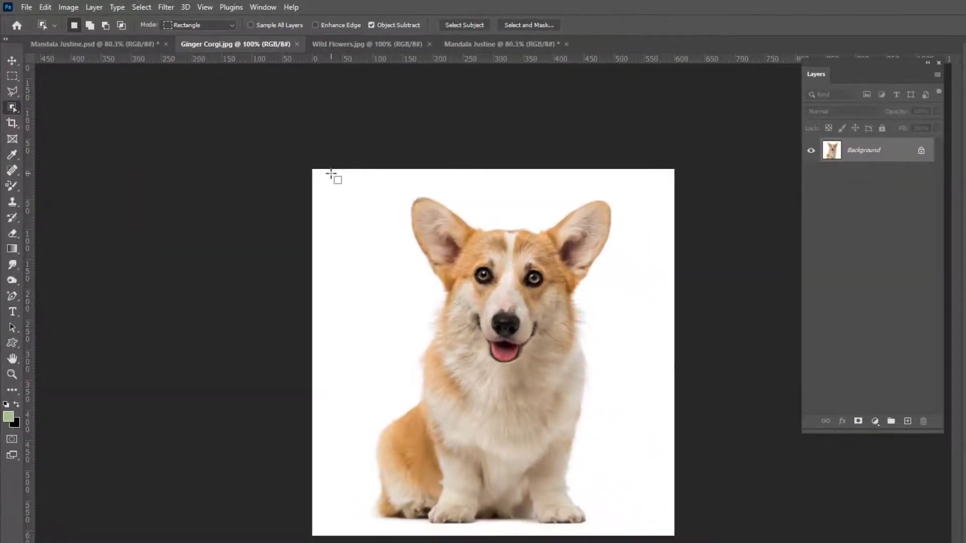
drag(331, 173, 646, 528)
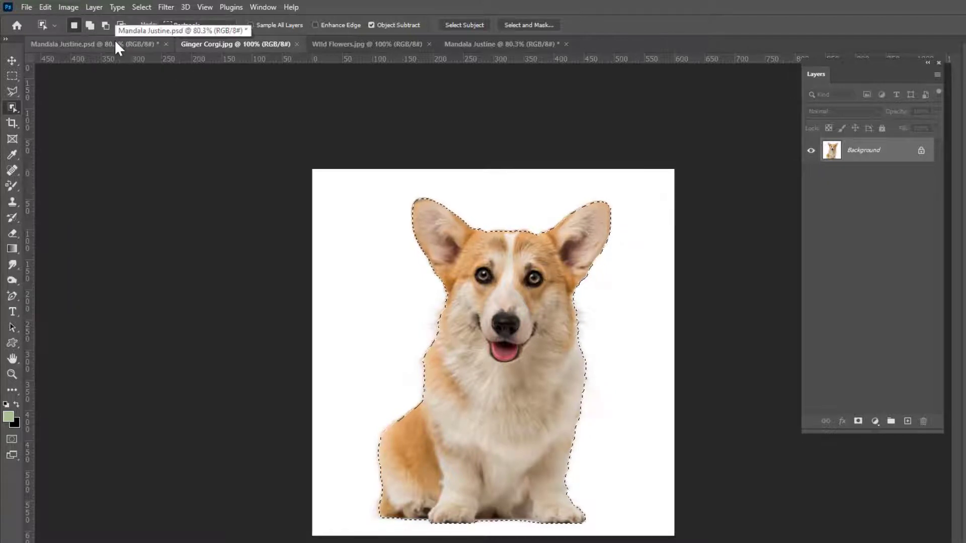
- Paste the corgi into Mandala Justine, scale it to about 45% and centre it above the guide crossing
click(457, 44)
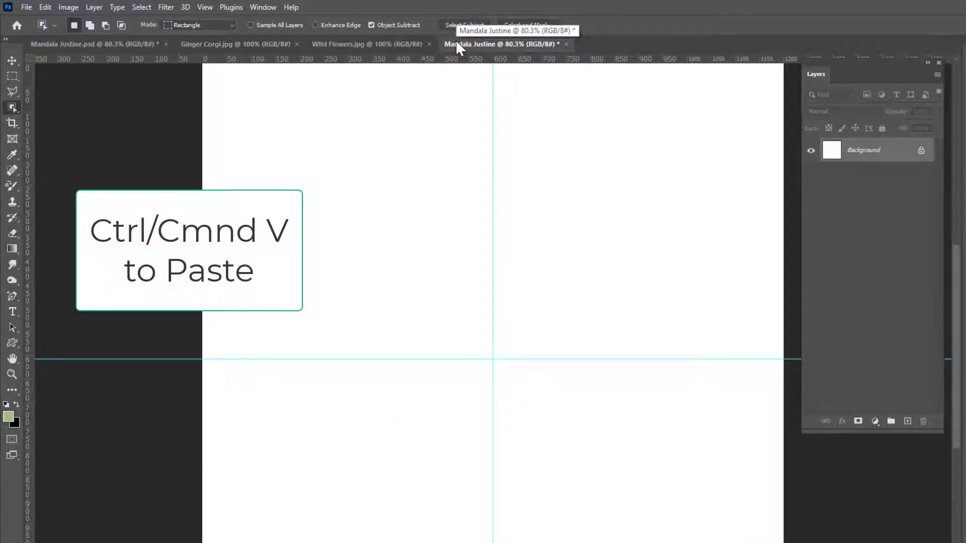
key(ctrl+v)
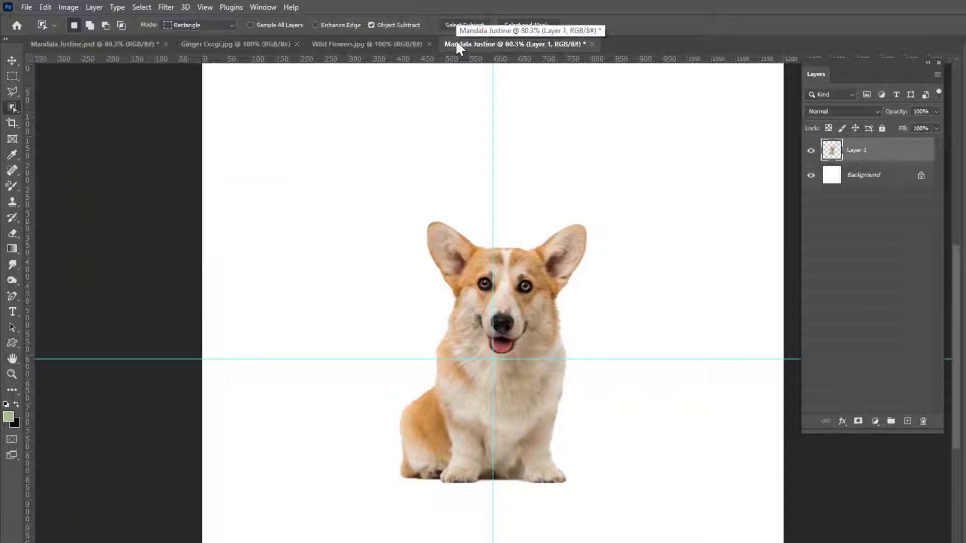
key(ctrl+t)
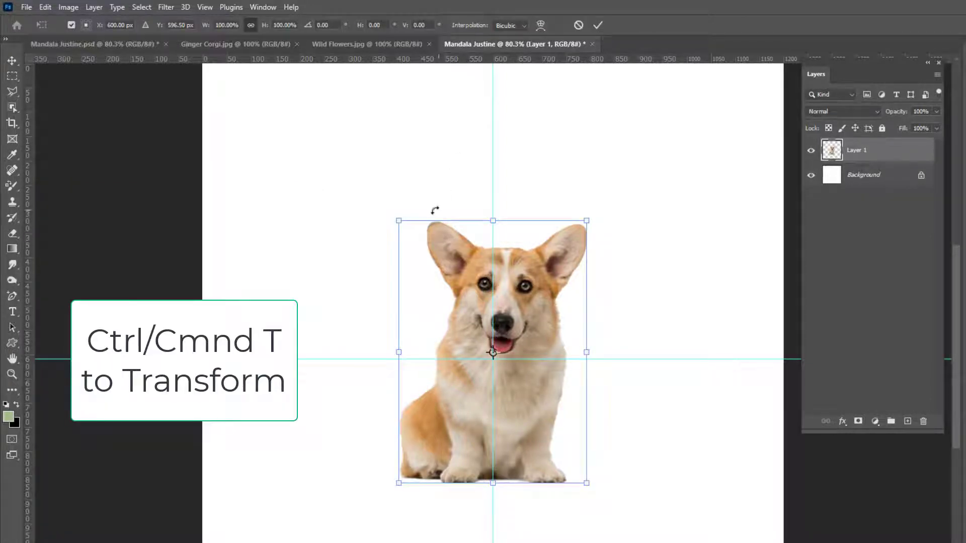
drag(397, 221, 511, 348)
drag(547, 396, 499, 240)
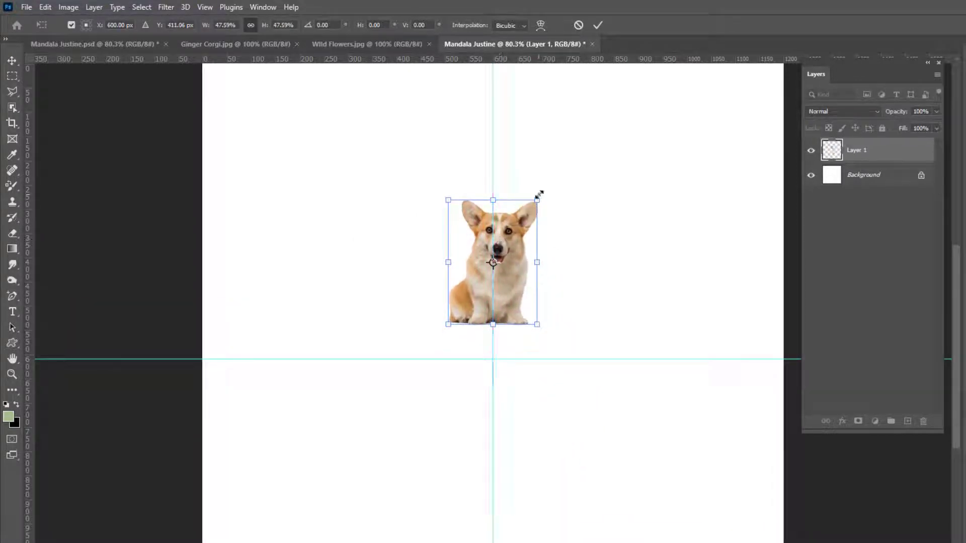
drag(538, 195, 532, 207)
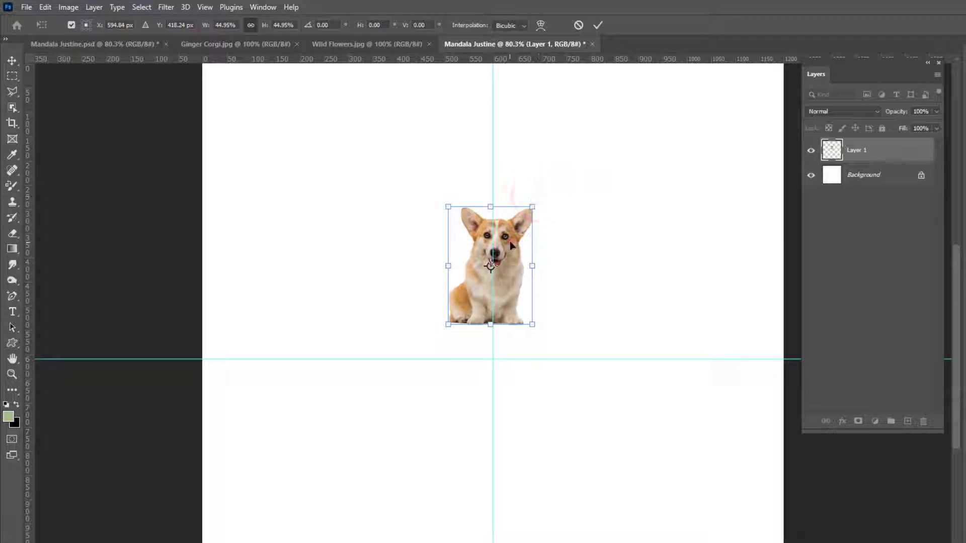
drag(512, 245, 514, 244)
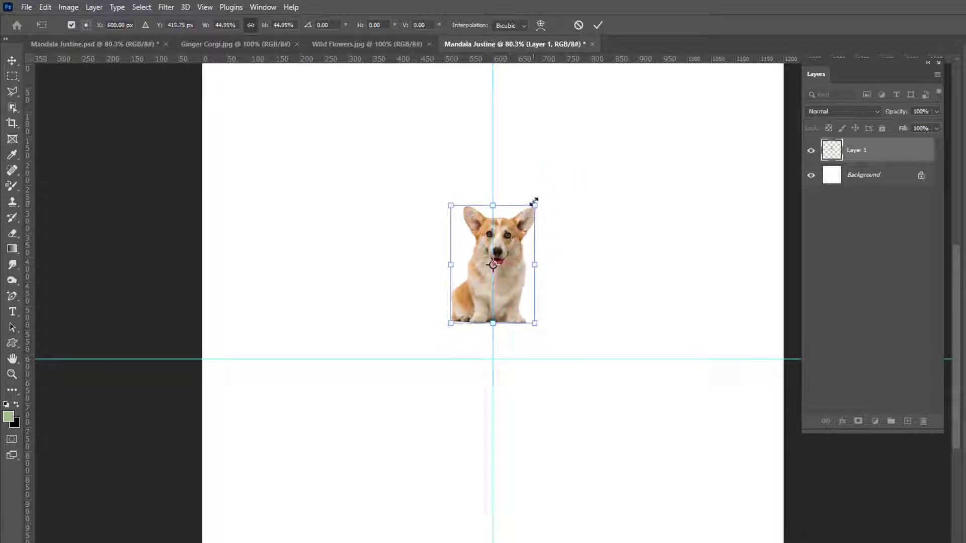
click(534, 203)
click(598, 25)
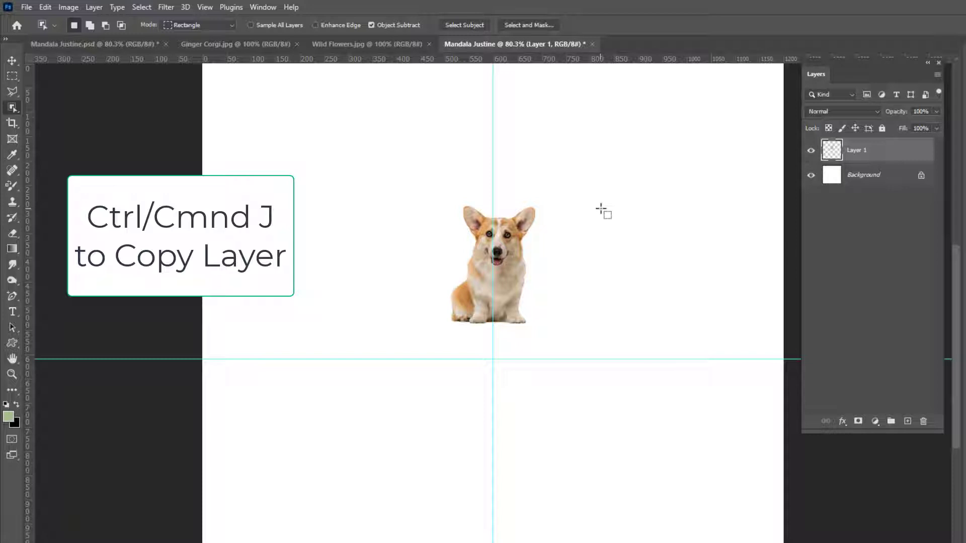
- Duplicate the corgi and rotate the copy about 38.6° clockwise around the guide intersection
key(ctrl+j)
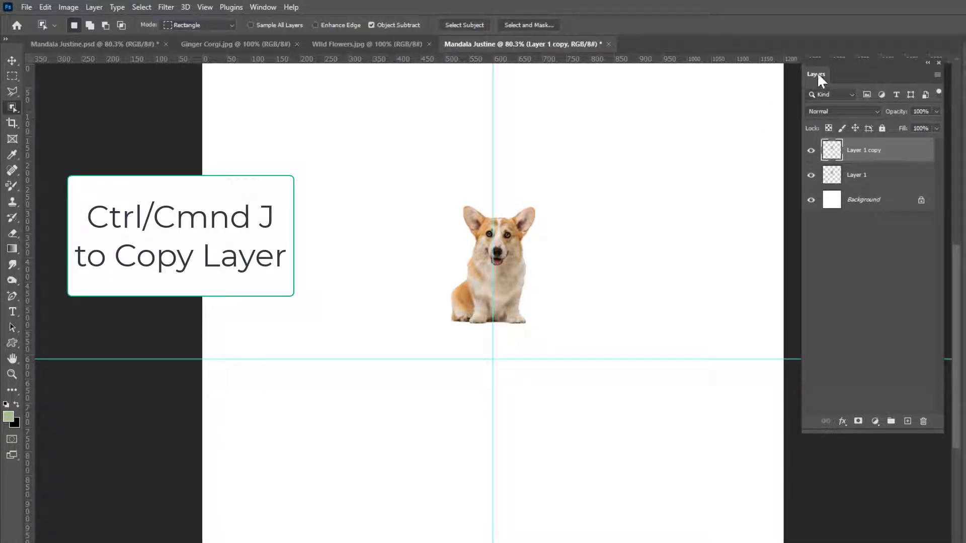
drag(816, 72, 804, 84)
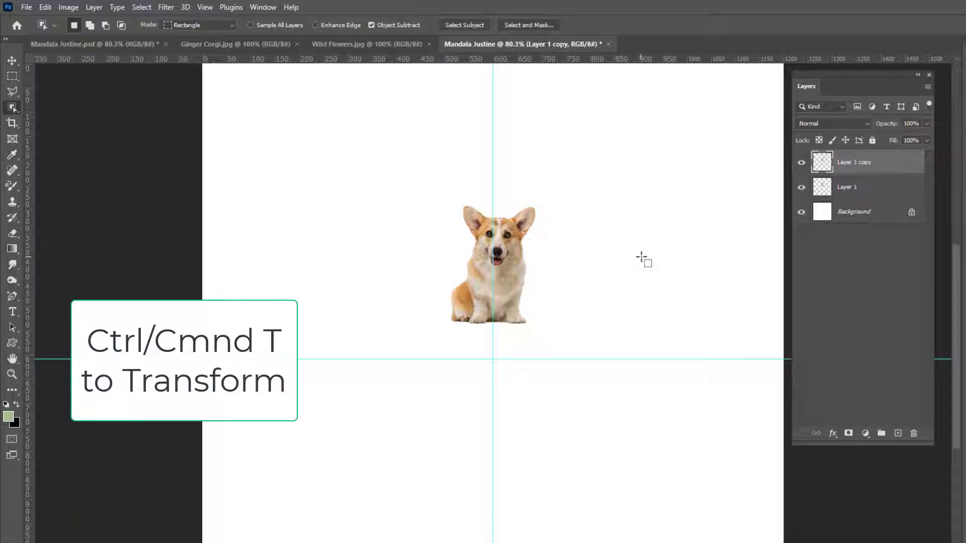
key(ctrl+t)
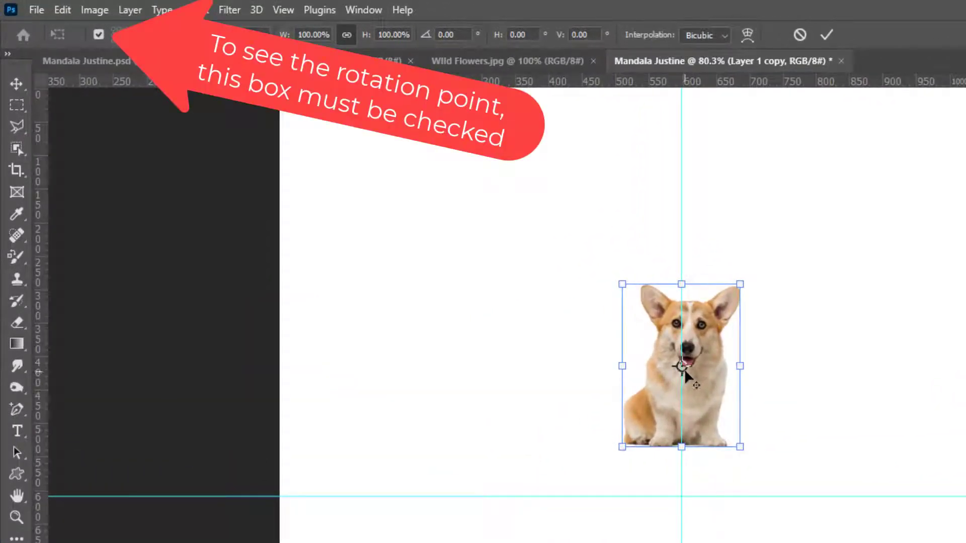
drag(682, 367, 681, 496)
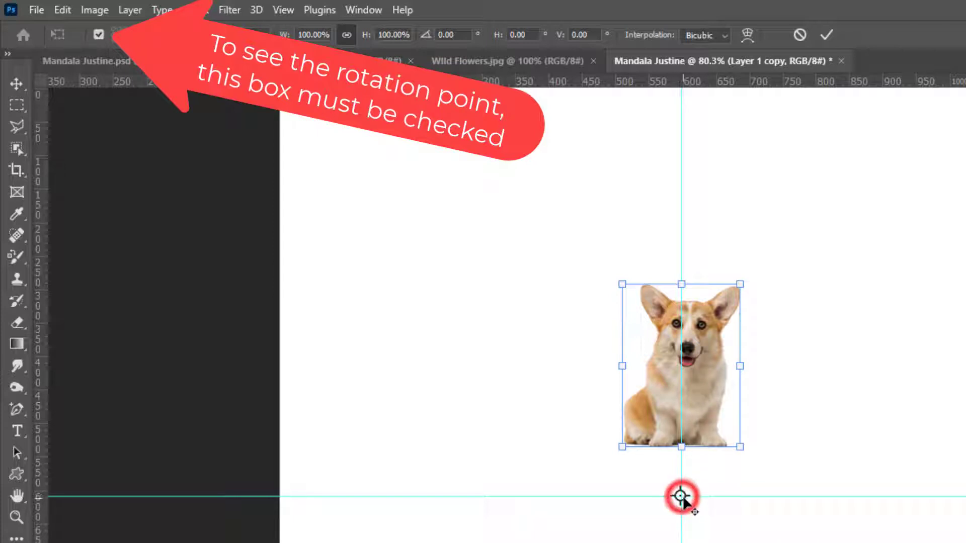
drag(681, 497, 682, 498)
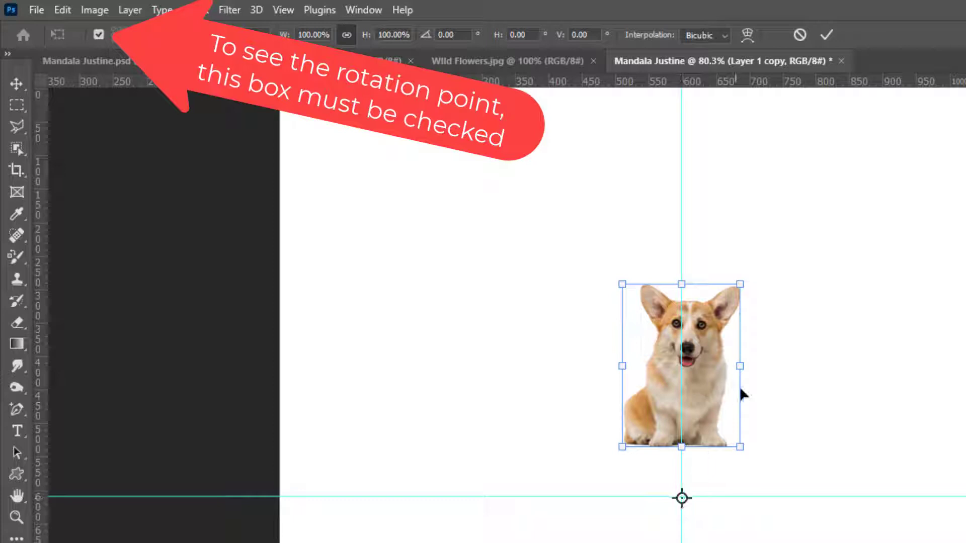
drag(776, 274, 881, 384)
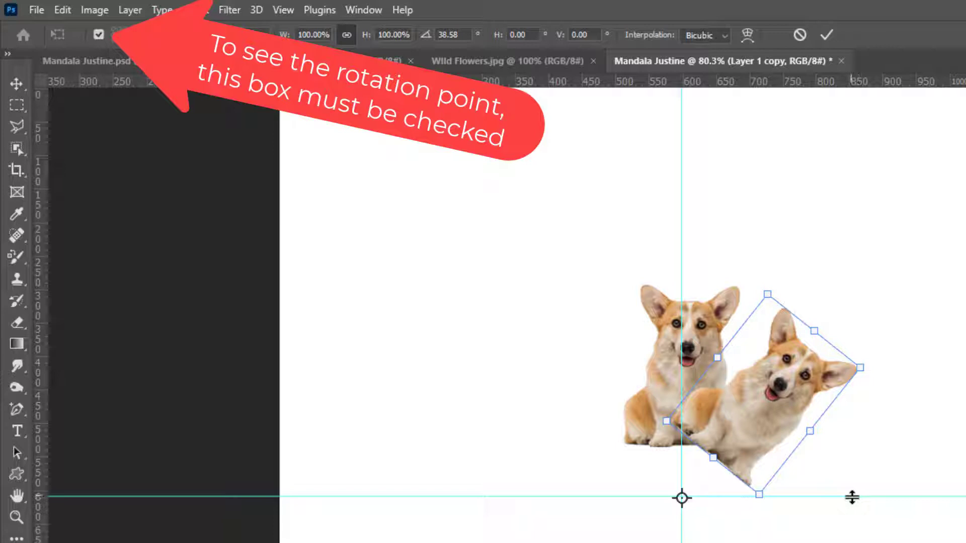
click(827, 35)
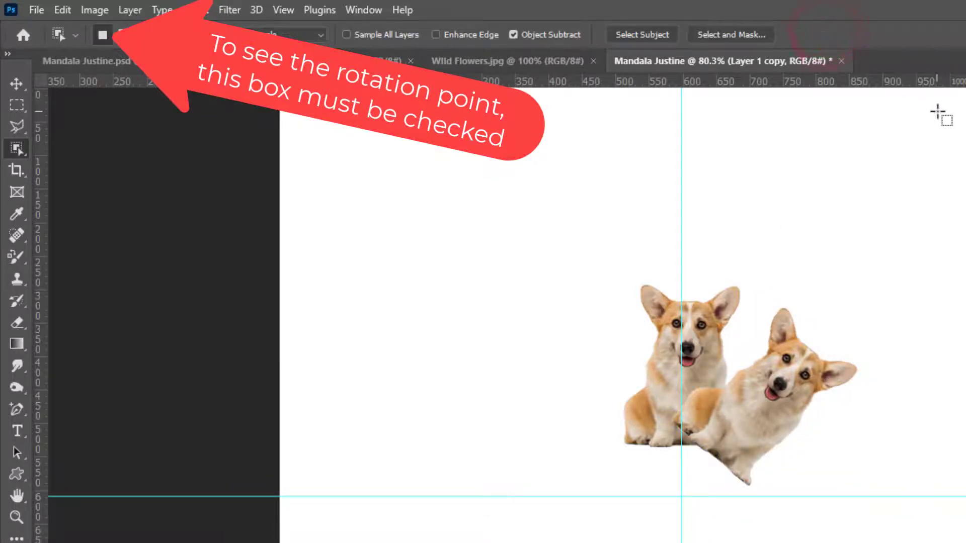
- Duplicate the rotated corgi and turn the new copy a further 37.59° around the guide crossing
key(ctrl+j)
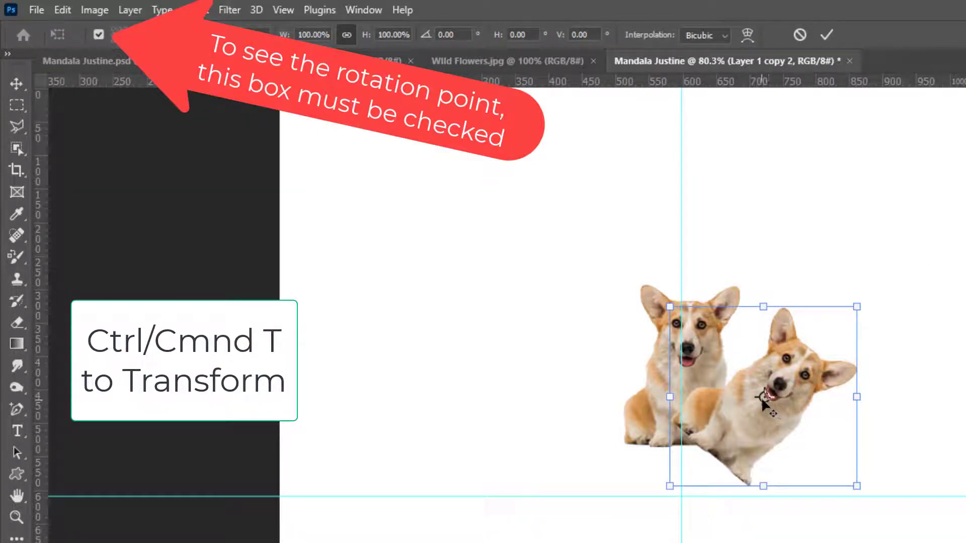
drag(763, 397, 680, 497)
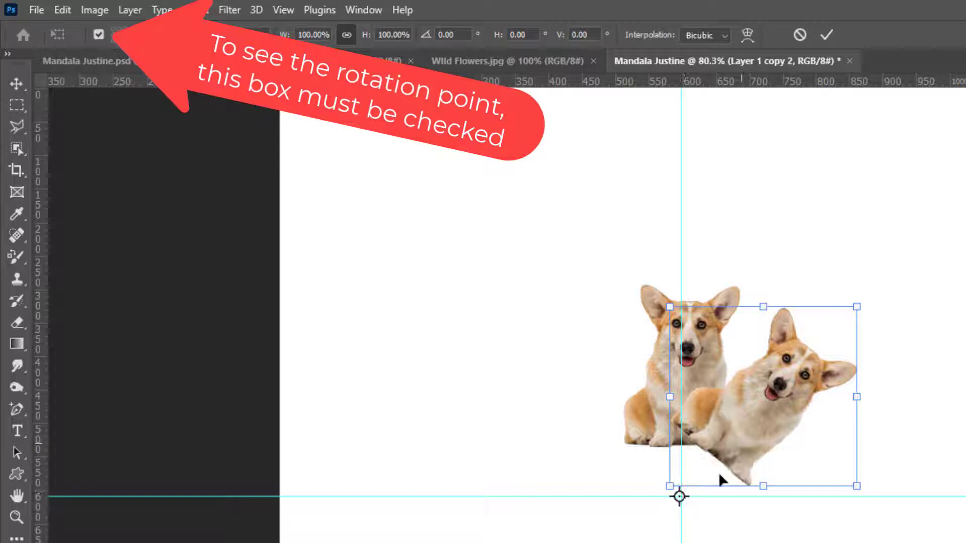
drag(680, 497, 683, 498)
drag(891, 286, 965, 460)
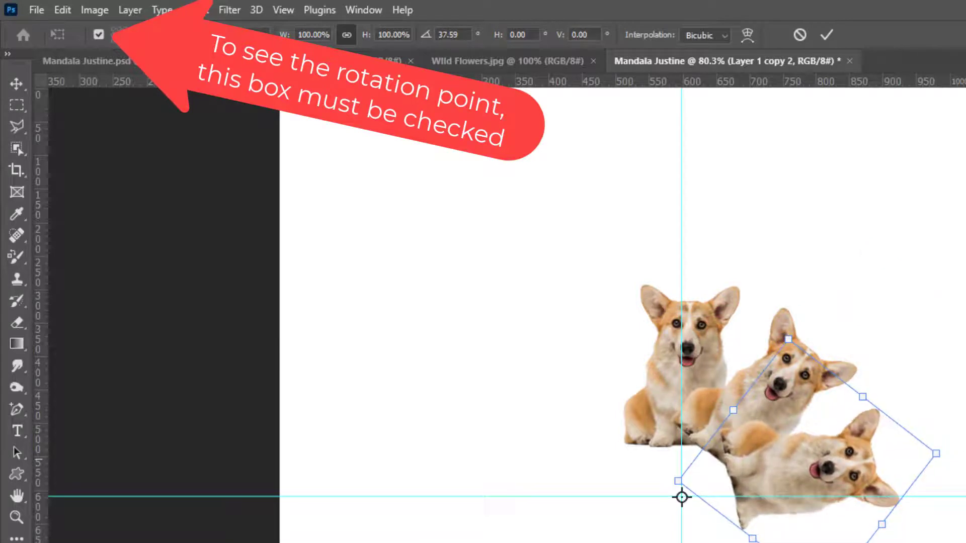
click(828, 33)
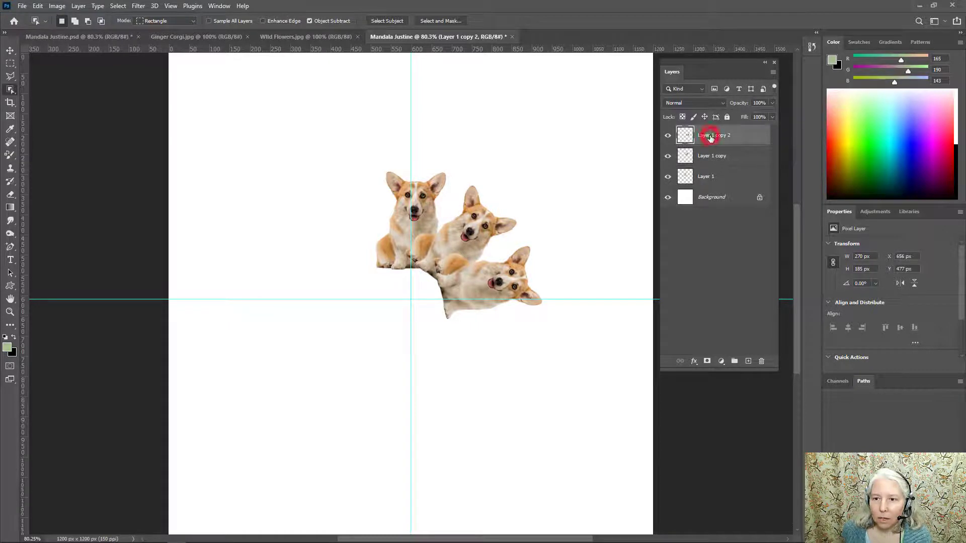
- Duplicate all three corgi layers and rotate the copies 112.34° around the guide intersection
shift+click(719, 177)
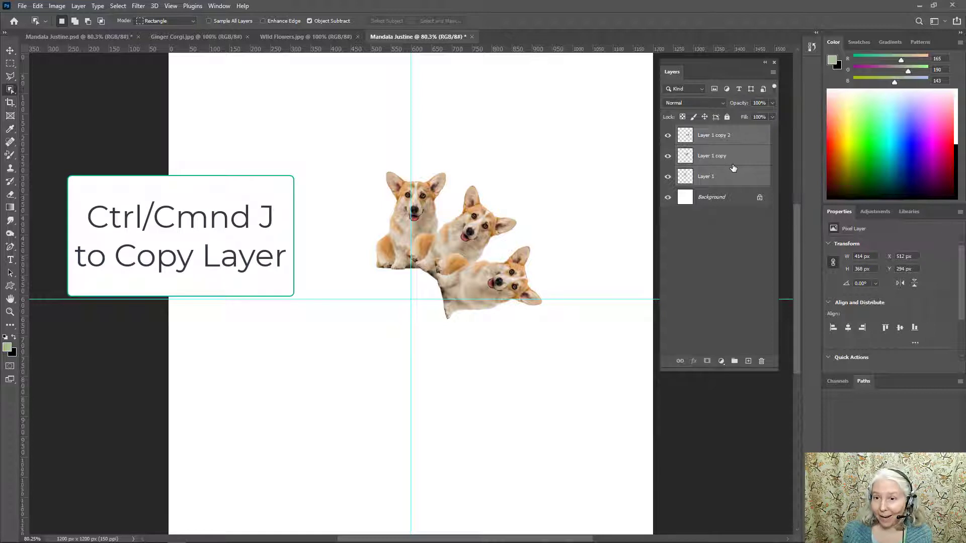
key(ctrl+j)
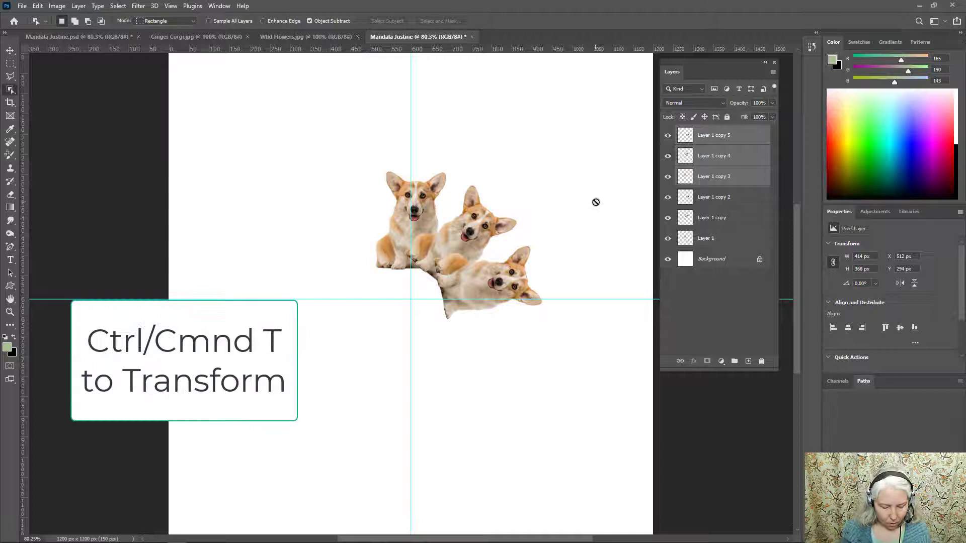
key(ctrl+t)
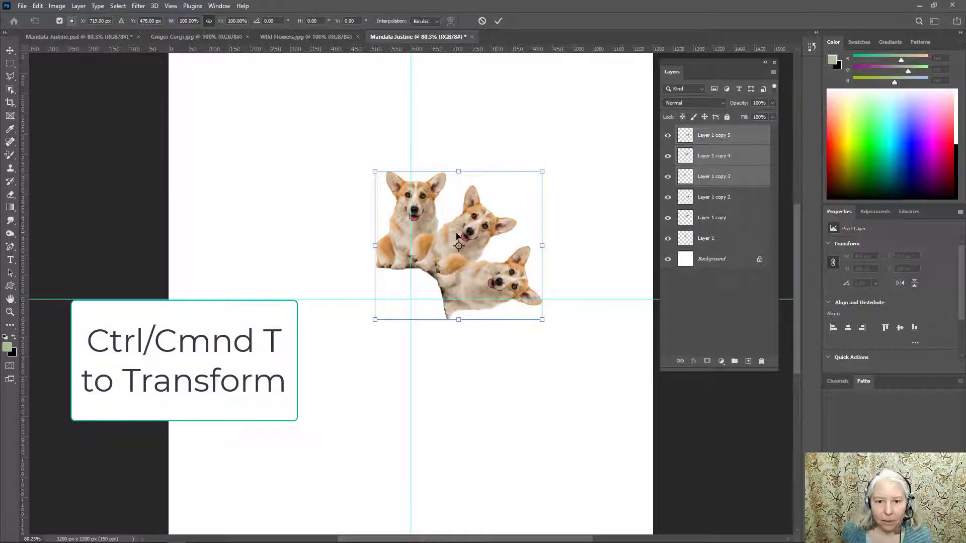
drag(459, 247, 411, 301)
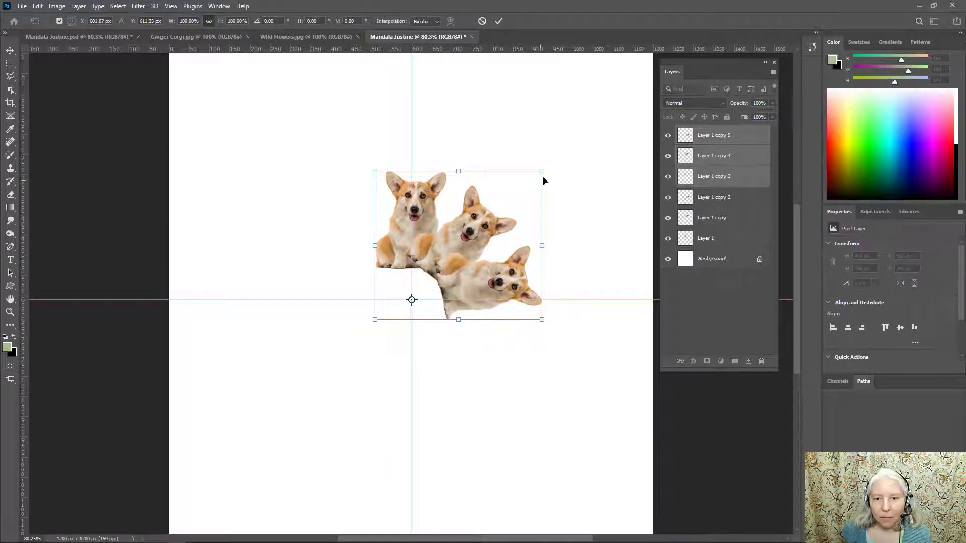
drag(561, 157, 492, 498)
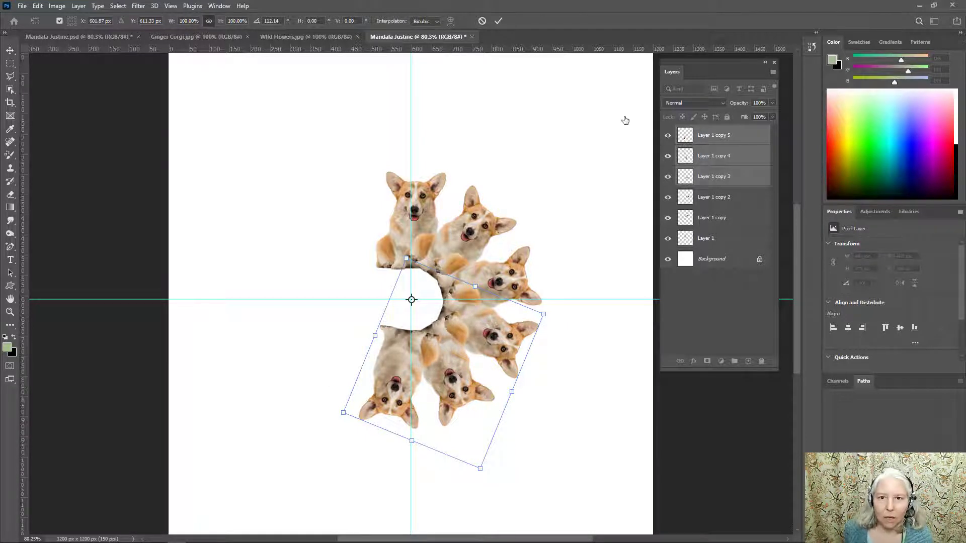
click(497, 20)
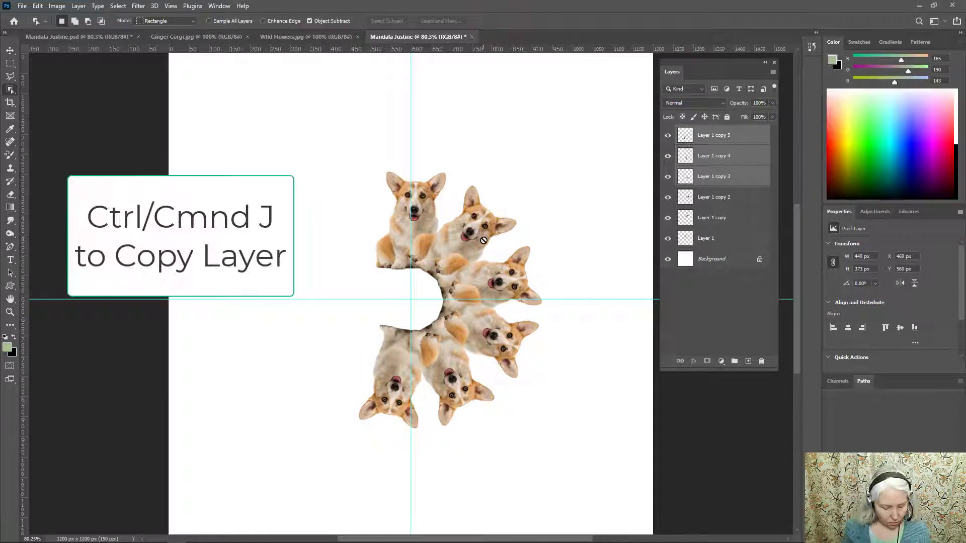
- Duplicate the three newest corgis and rotate them 125.68° around the centre to close the ring
key(ctrl+j)
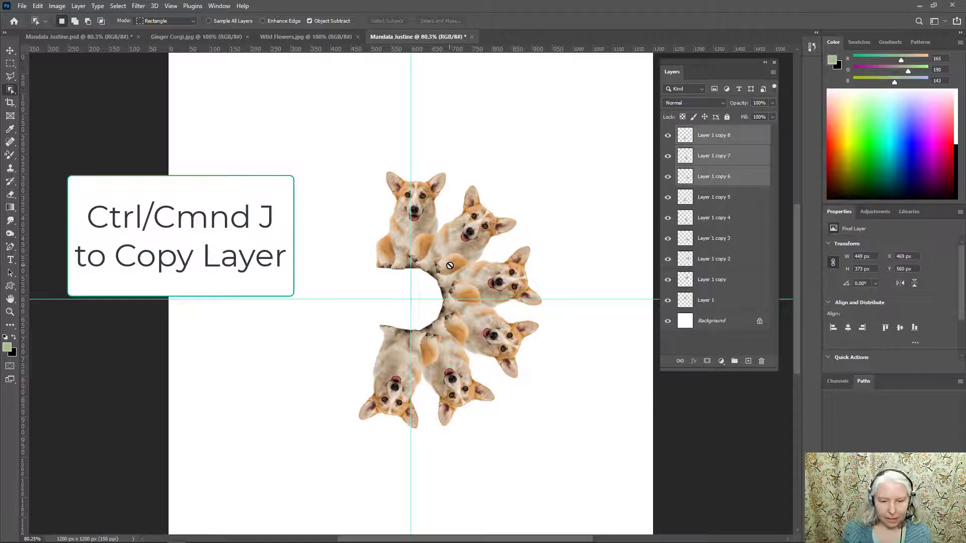
key(ctrl+t)
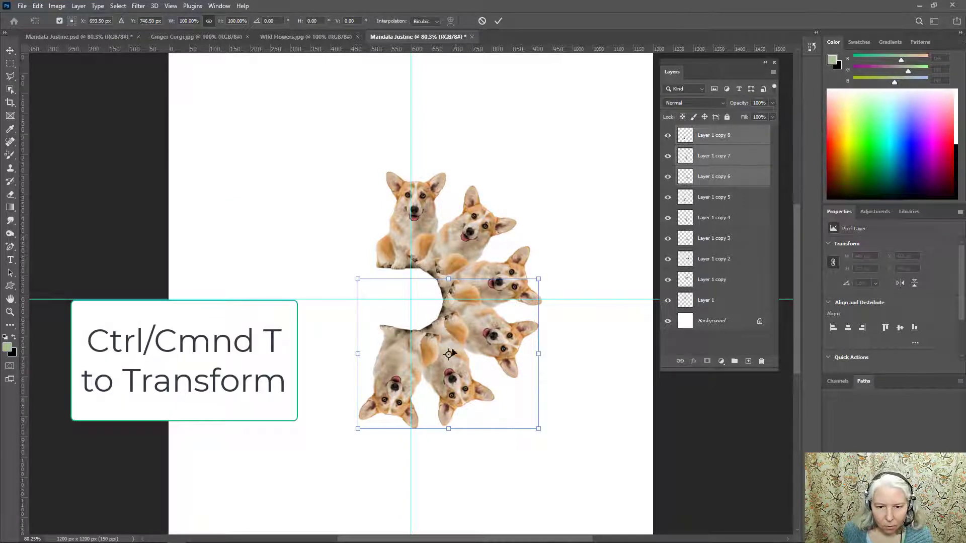
drag(449, 355, 411, 300)
drag(592, 338, 243, 452)
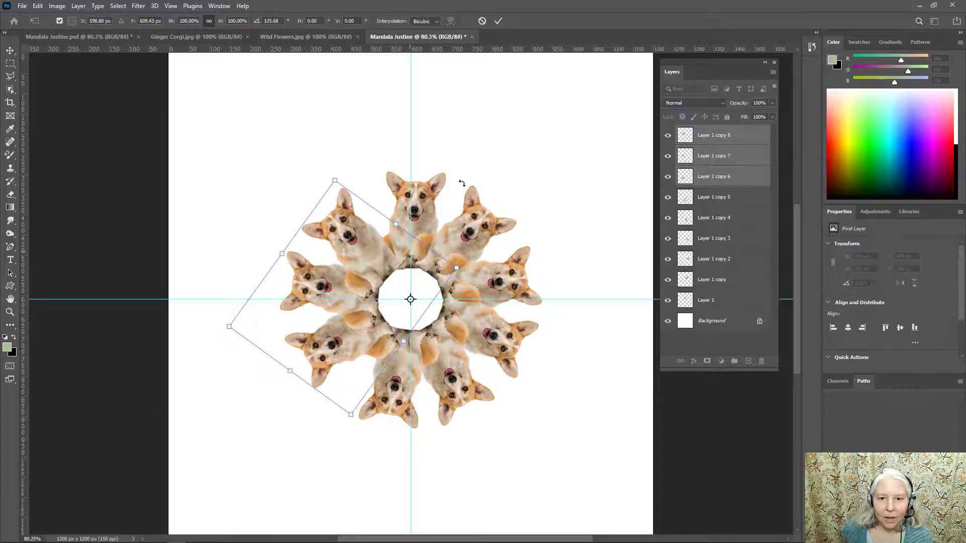
click(556, 91)
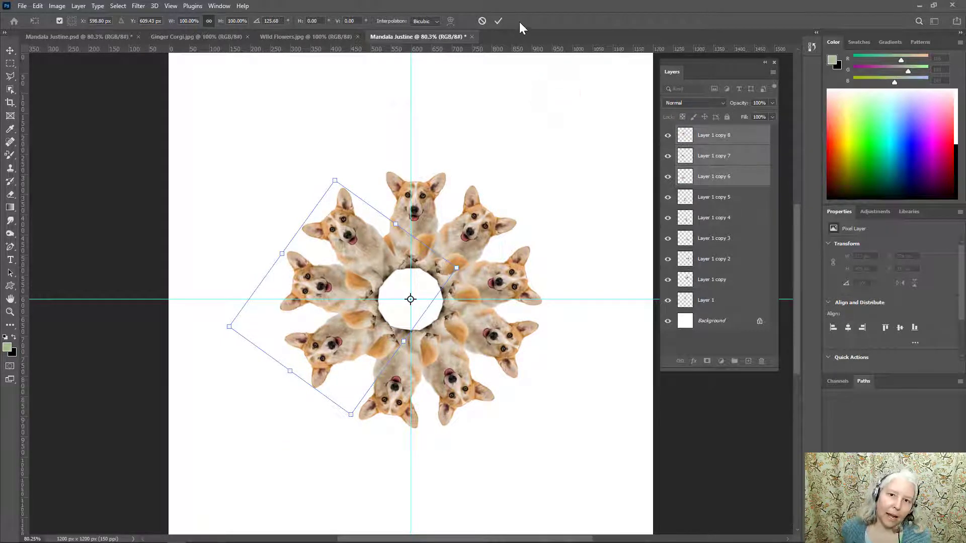
click(499, 21)
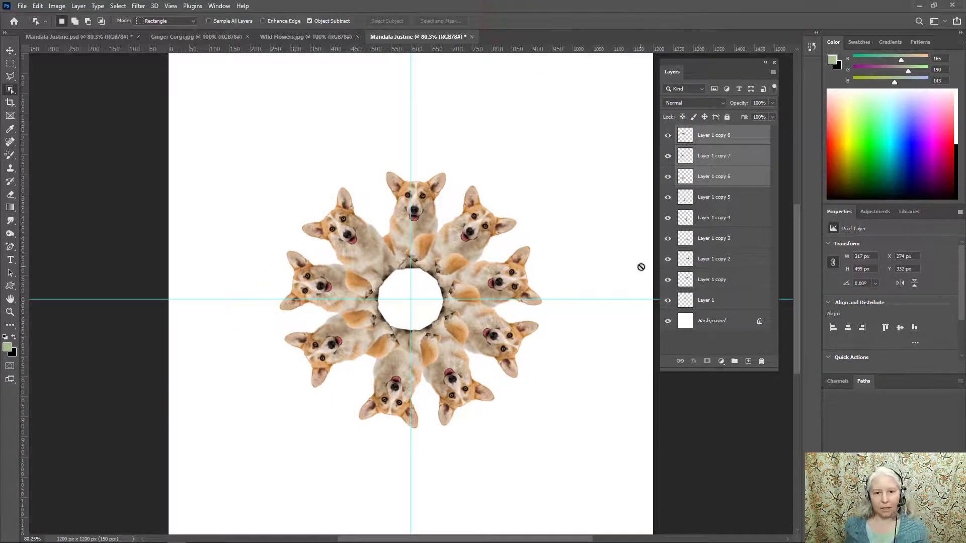
- Select Layer 1 copy 8 down through Layer 1 and merge them with Merge Layers
click(727, 137)
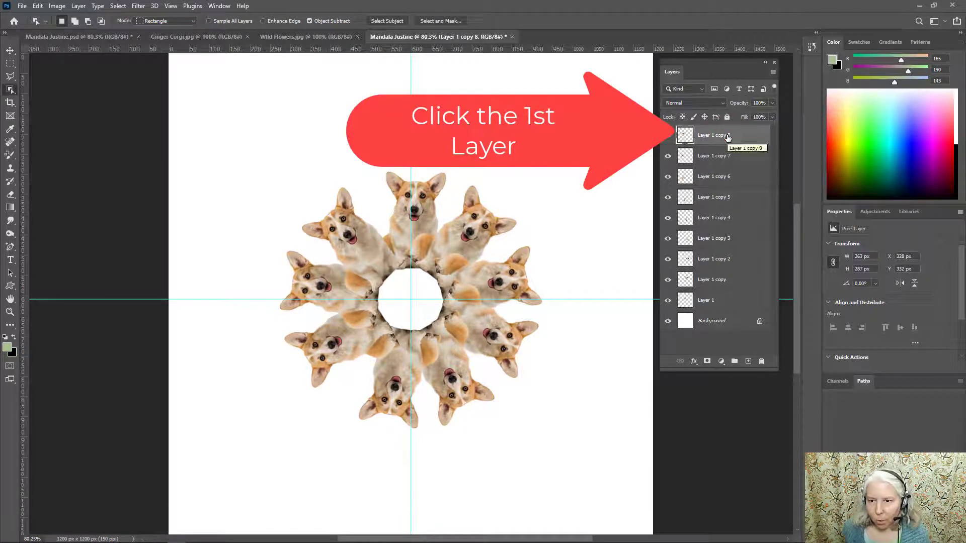
shift+click(709, 300)
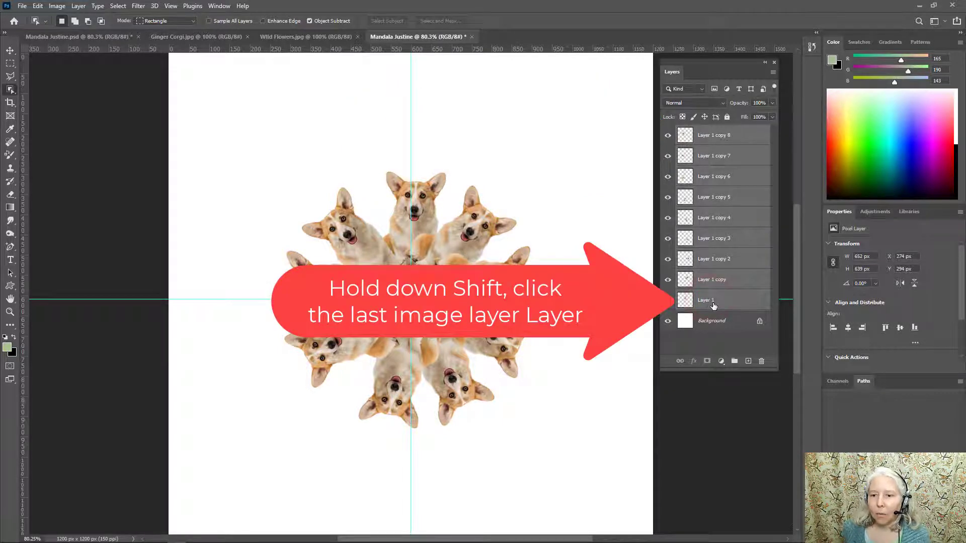
right_click(716, 301)
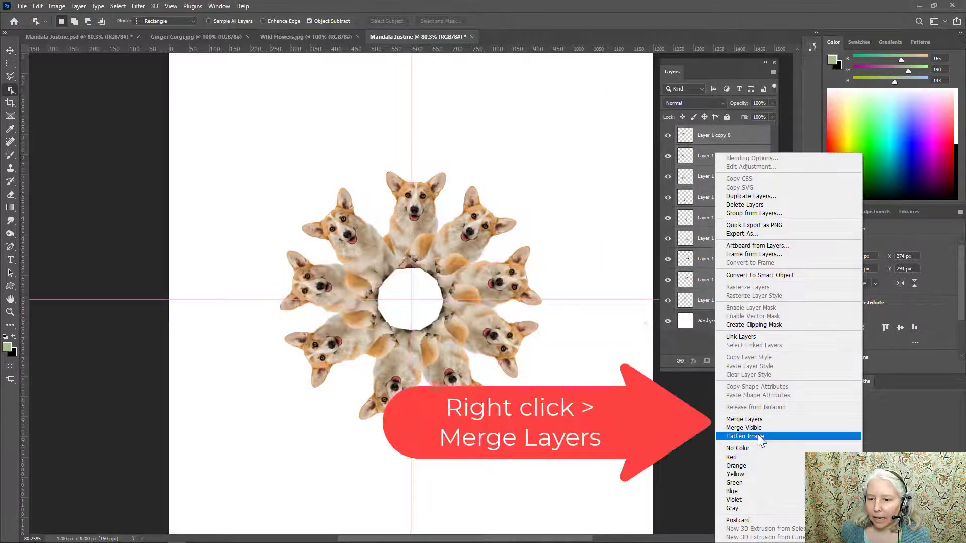
click(754, 421)
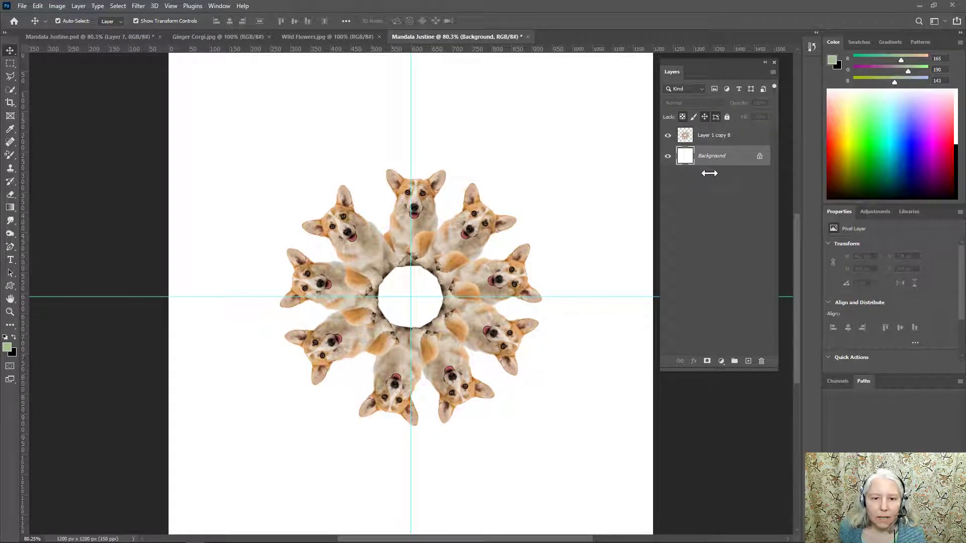
click(707, 136)
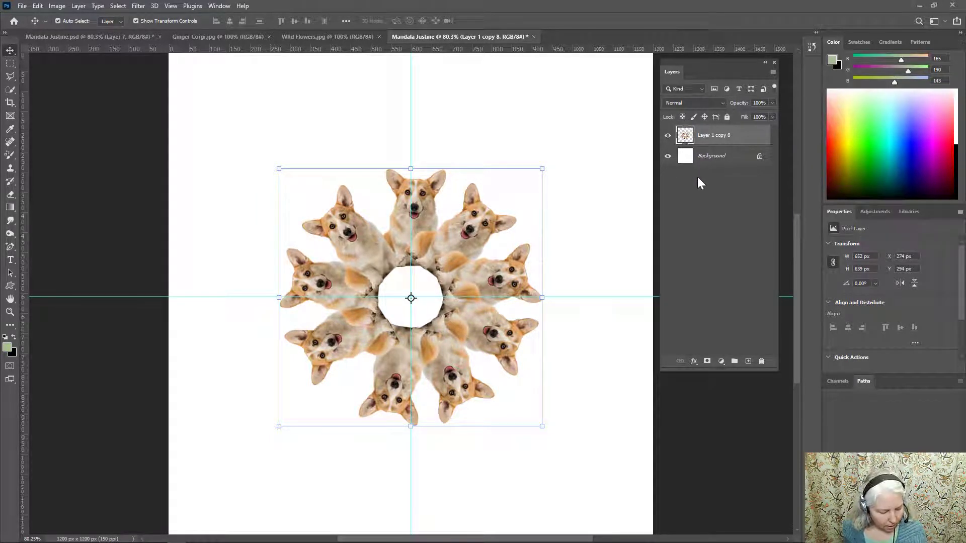
key(ctrl+t)
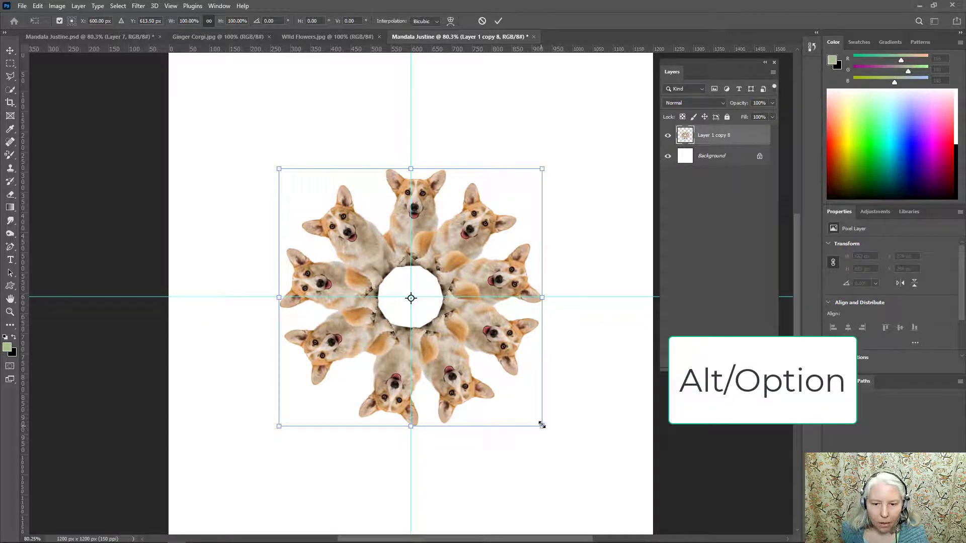
drag(542, 425, 588, 417)
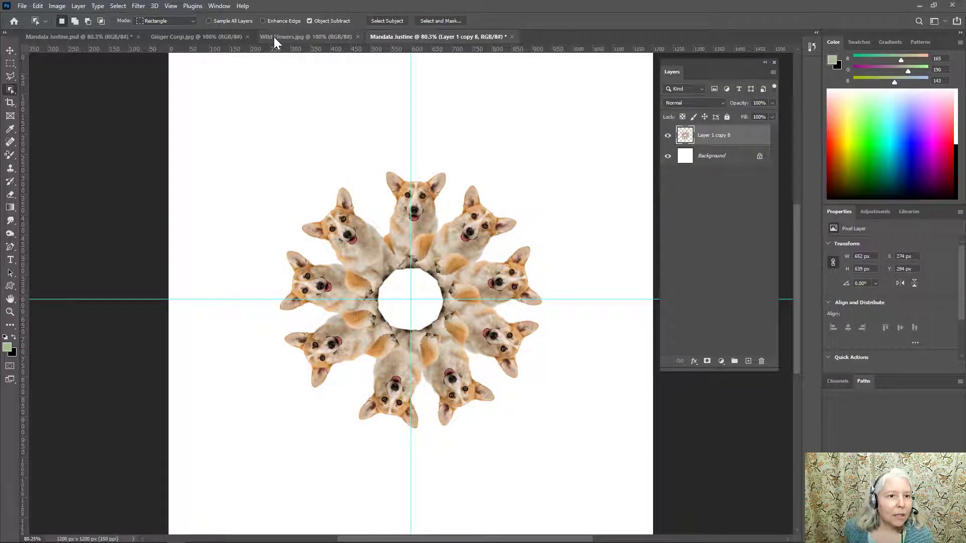
- In Wild Flowers.jpg, quick-select the coneflower, poppy and blue flowers, then return to Mandala Justine
click(273, 38)
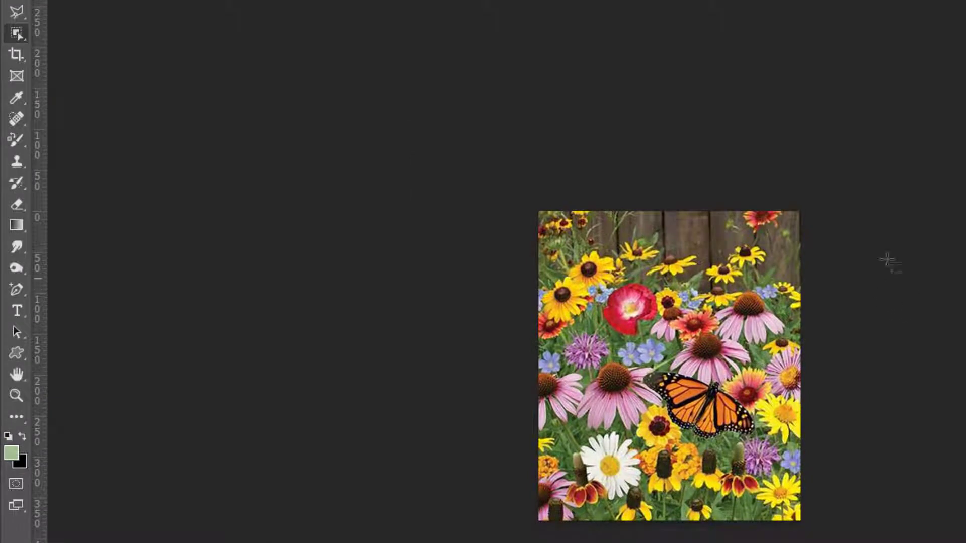
click(14, 32)
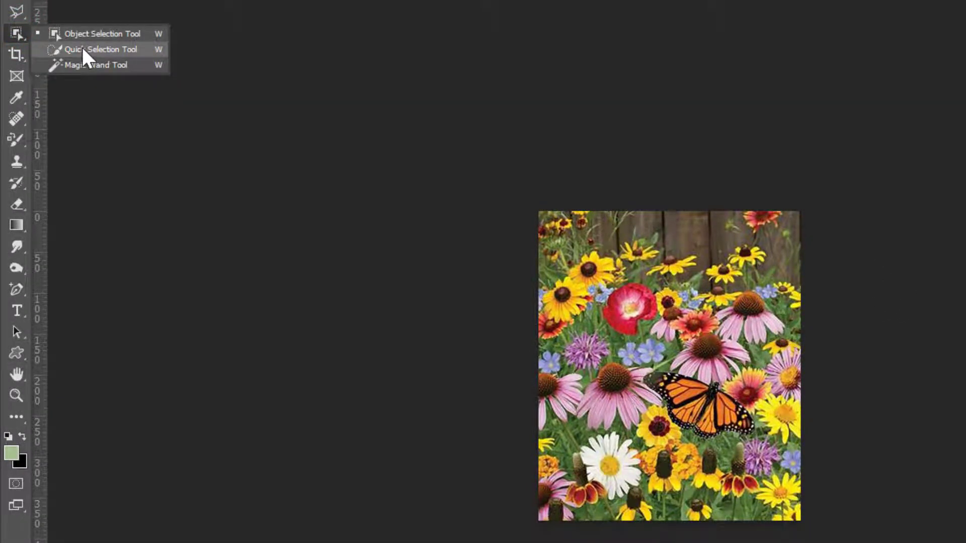
click(80, 46)
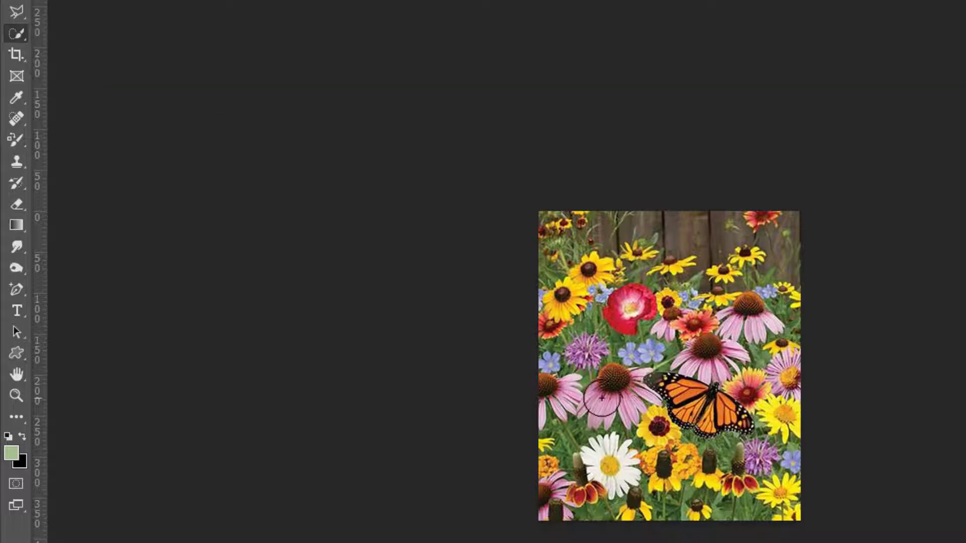
mouse_move(602, 398)
mouse_down()
mouse_move(722, 444)
mouse_move(805, 497)
mouse_move(740, 502)
mouse_move(622, 436)
mouse_move(591, 477)
mouse_move(599, 496)
mouse_move(776, 497)
mouse_move(704, 488)
mouse_move(600, 444)
mouse_move(555, 400)
mouse_move(547, 356)
mouse_move(562, 304)
mouse_move(595, 270)
mouse_up()
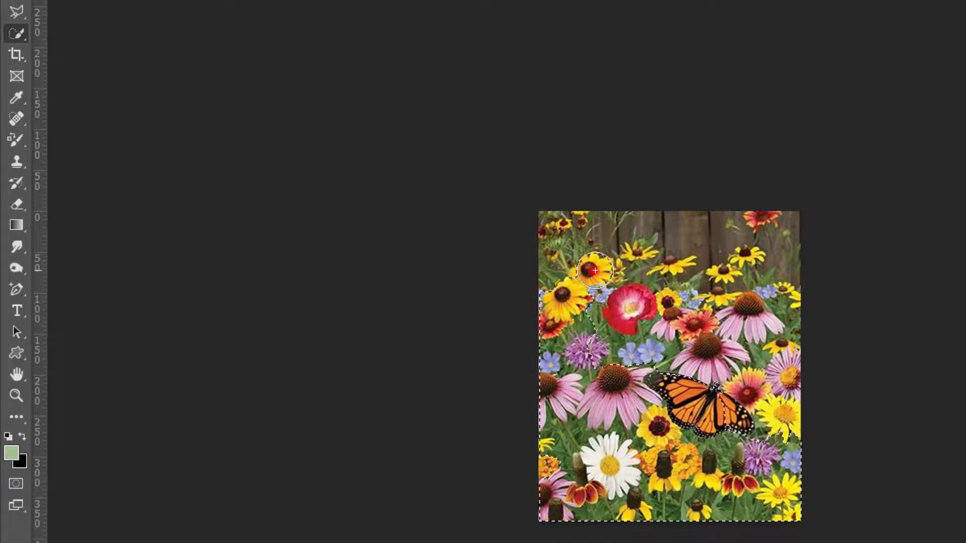
mouse_move(616, 316)
mouse_down()
mouse_move(644, 320)
mouse_move(665, 309)
mouse_move(695, 339)
mouse_move(703, 331)
mouse_move(712, 352)
mouse_move(757, 319)
mouse_move(749, 314)
mouse_move(772, 355)
mouse_move(790, 438)
mouse_move(728, 375)
mouse_move(738, 387)
mouse_move(758, 345)
mouse_move(751, 373)
mouse_up()
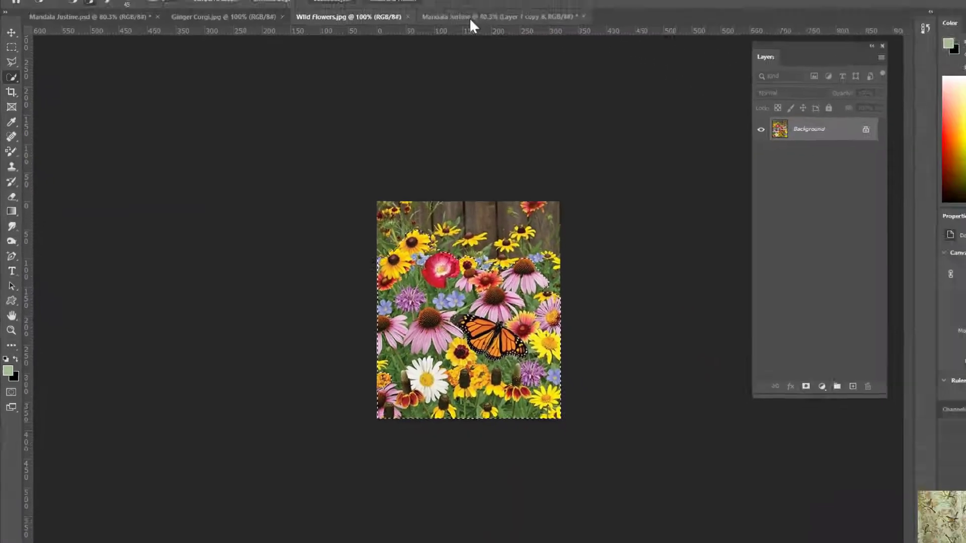
click(469, 17)
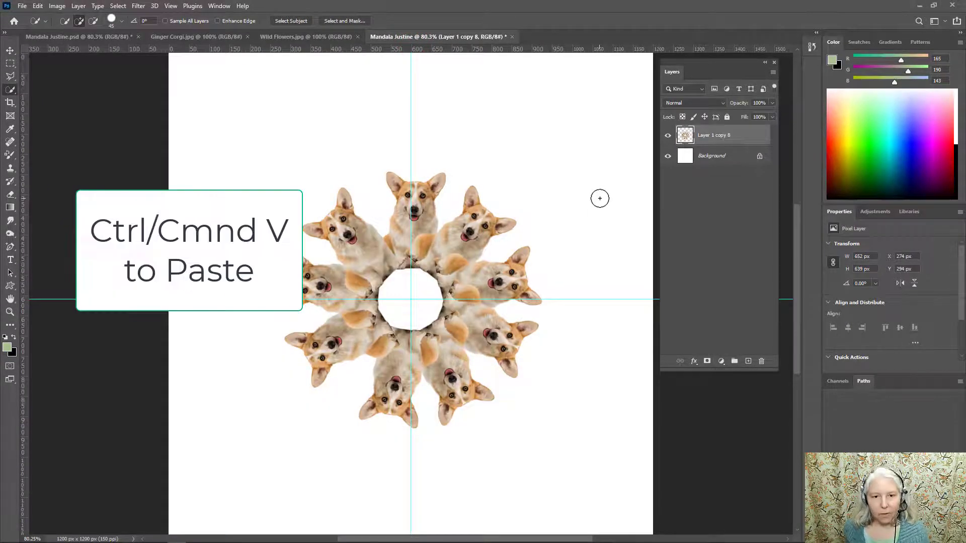
- Paste the flower patch as Layer 1 below the corgi ring and move it up behind the top corgi
key(ctrl+v)
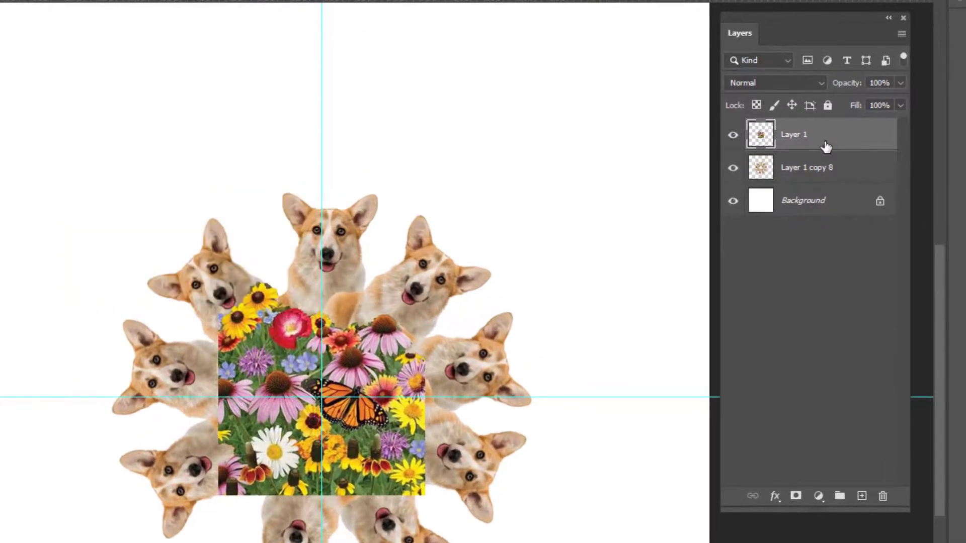
drag(800, 135, 802, 181)
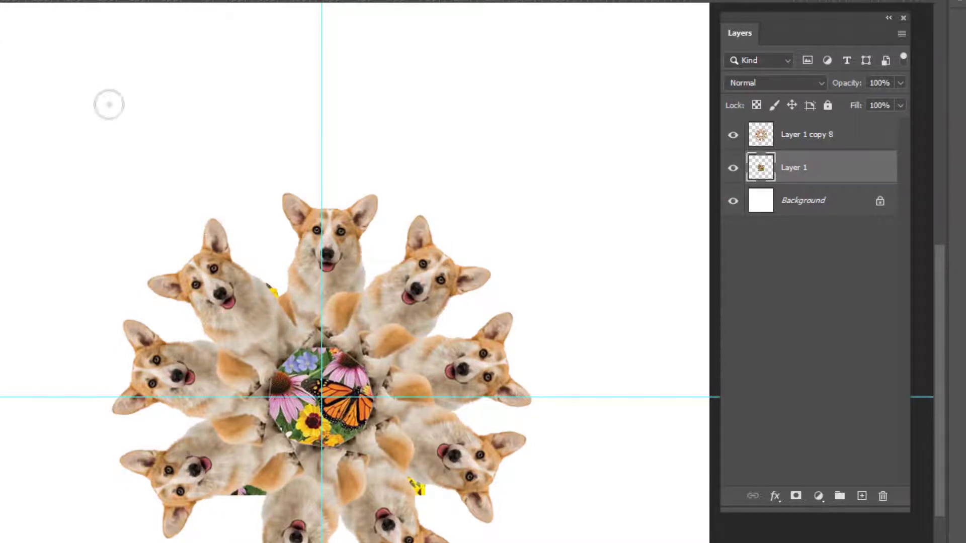
key(v)
drag(340, 418, 364, 226)
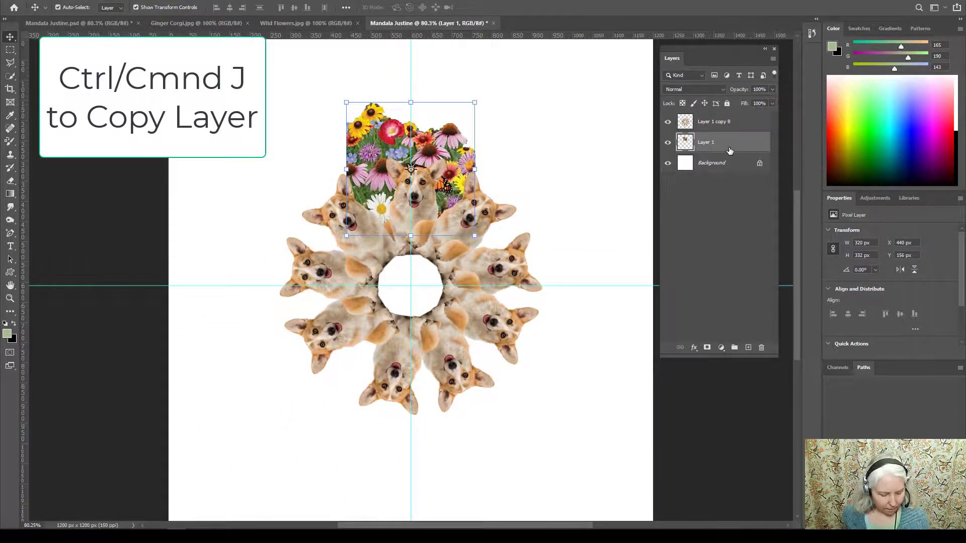
- Make two copies of the flower patch, each rotated further around the guide intersection
key(ctrl)
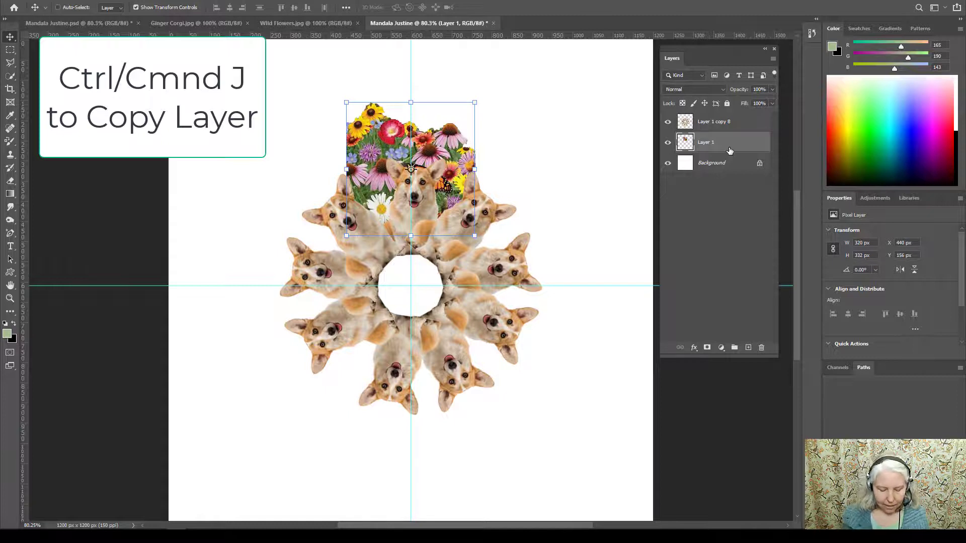
key(ctrl+j)
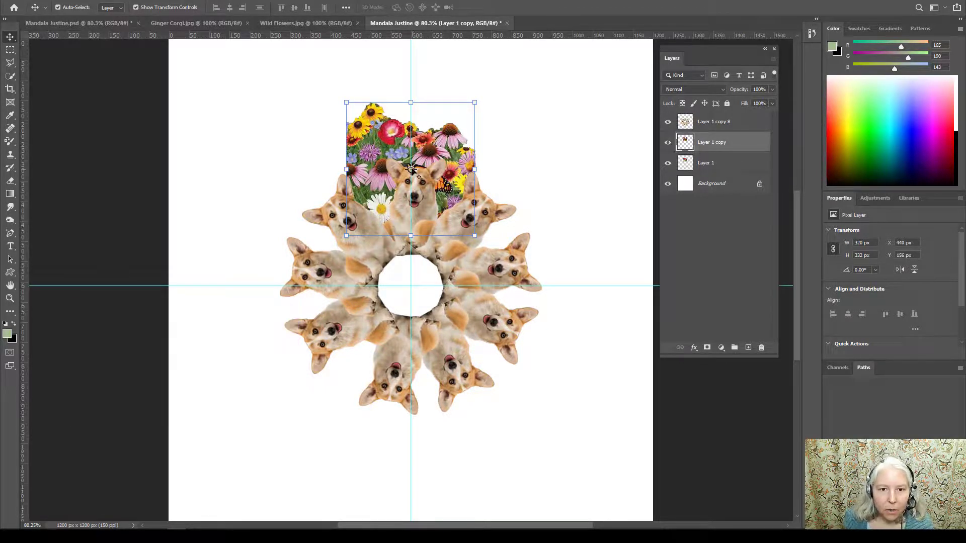
drag(411, 169, 411, 286)
drag(495, 96, 366, 124)
key(Return)
key(ctrl+alt+t)
drag(344, 207, 408, 287)
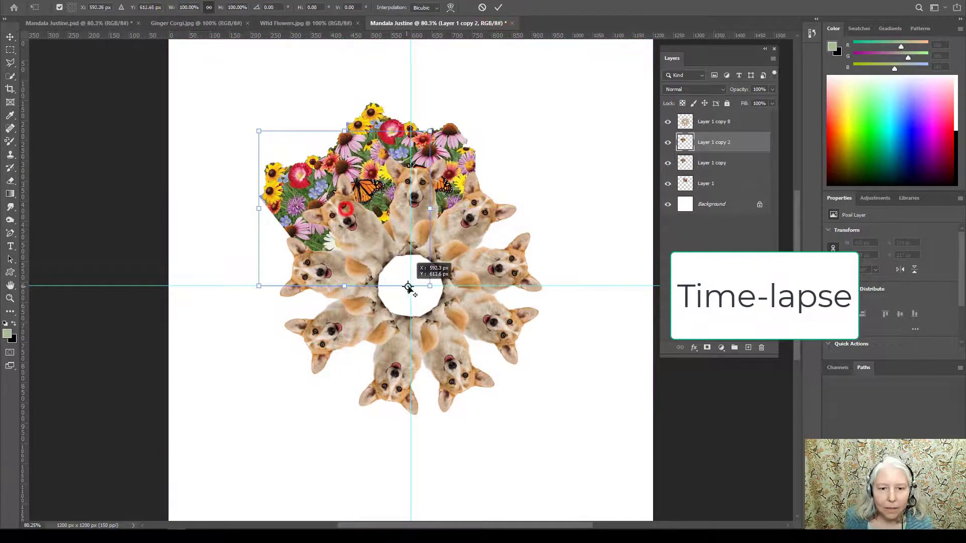
drag(252, 104, 166, 255)
click(498, 7)
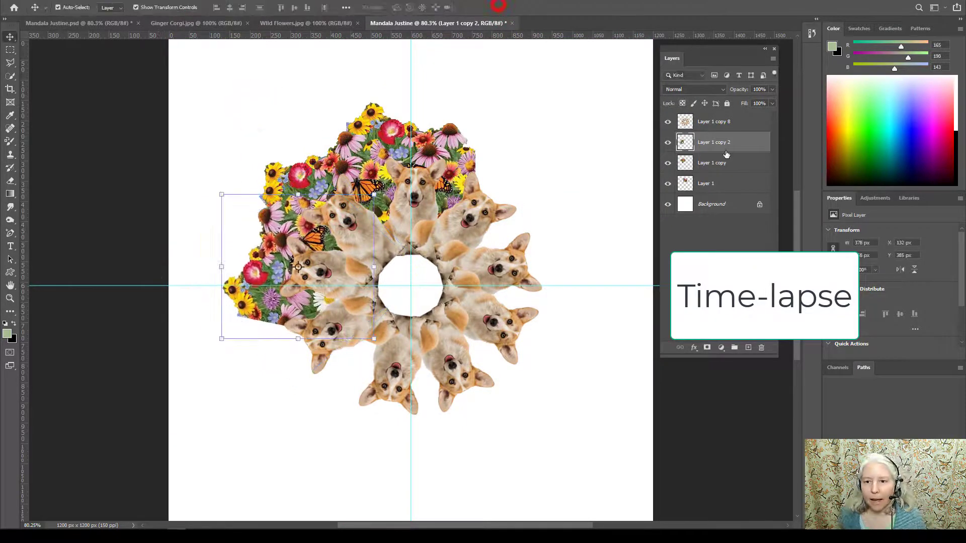
- Duplicate the flower copies, rotate the group around the canvas centre, and duplicate the three rotated copies
key(ctrl+j)
key(ctrl+j)
key(ctrl+j)
shift+click(727, 184)
key(ctrl+t)
drag(348, 221, 411, 286)
drag(215, 88, 362, 517)
click(498, 7)
key(ctrl+j)
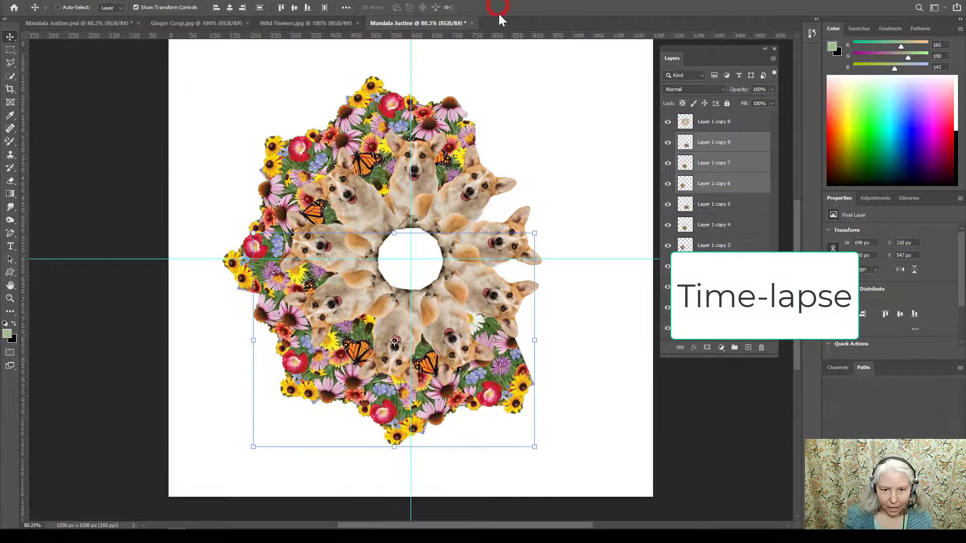
- Rotate the last three flower copies around the canvas centre to fill the ring's gap
key(ctrl+t)
drag(395, 340, 411, 259)
drag(556, 466, 499, 13)
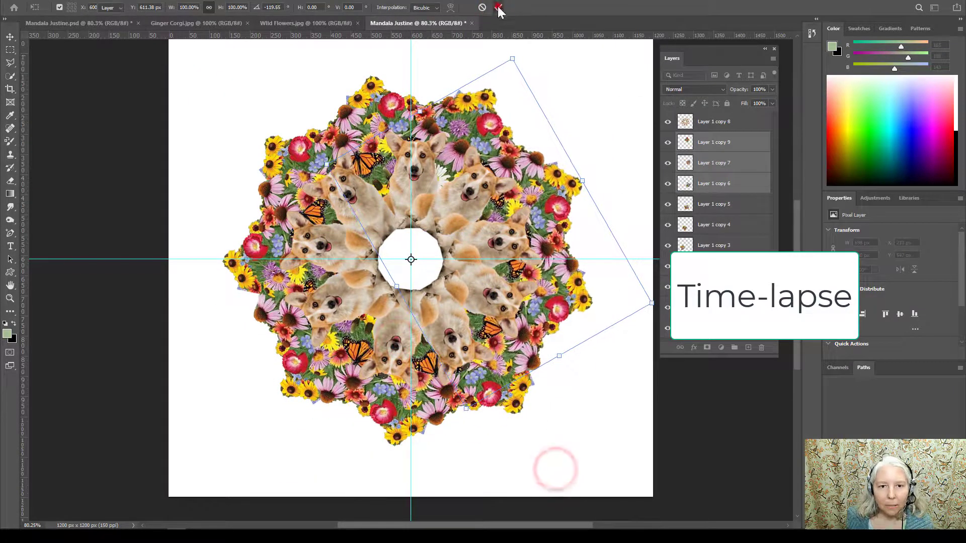
click(499, 7)
- Merge Layer 1 copy 9 through Layer 1 into a single flower layer
click(738, 140)
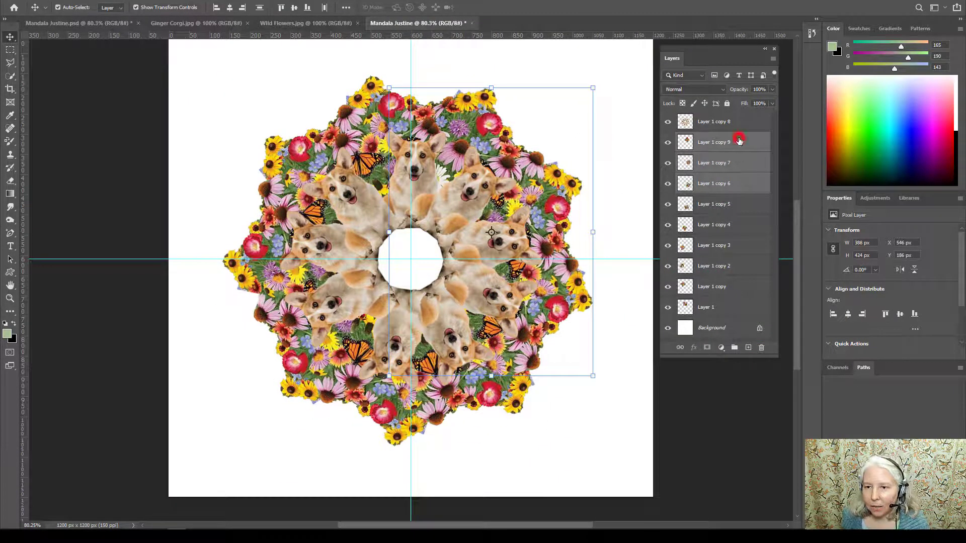
shift+click(724, 309)
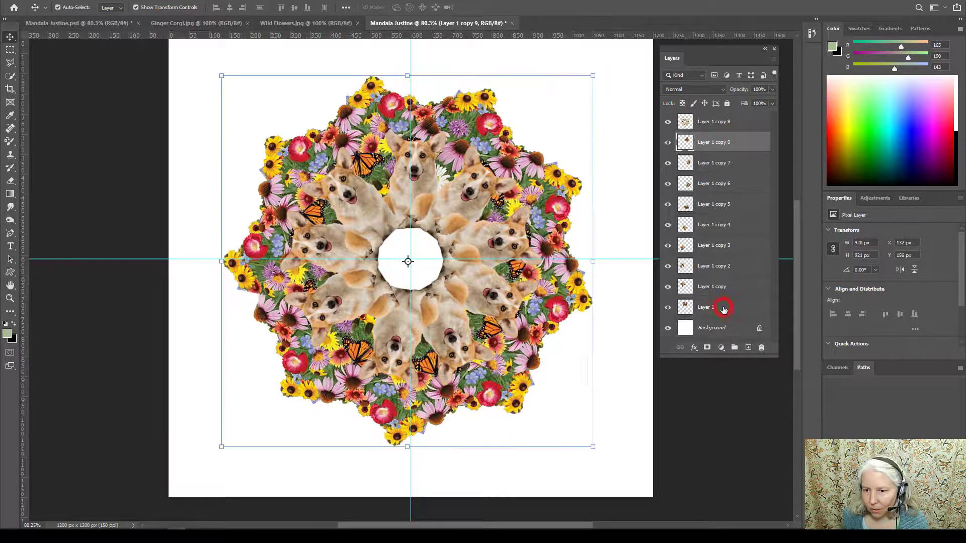
right_click(736, 267)
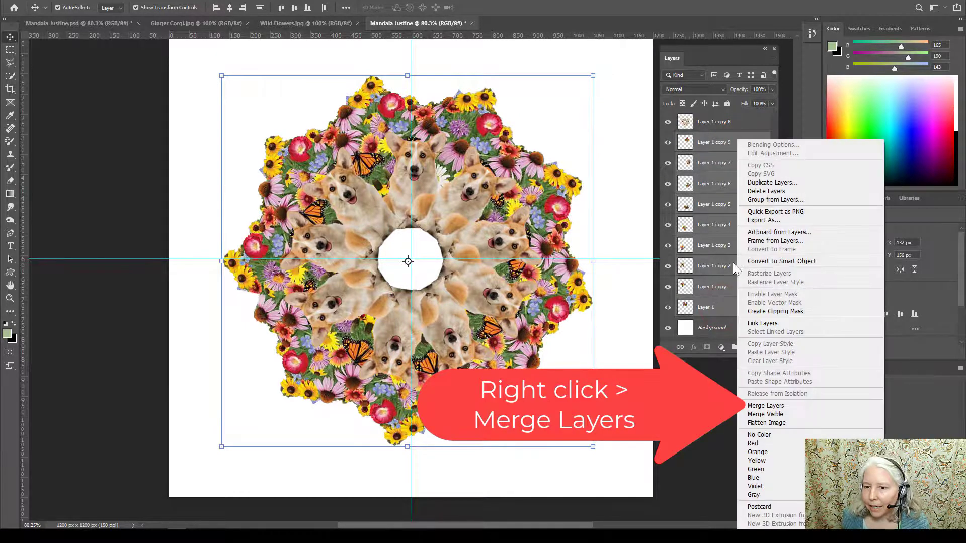
click(766, 405)
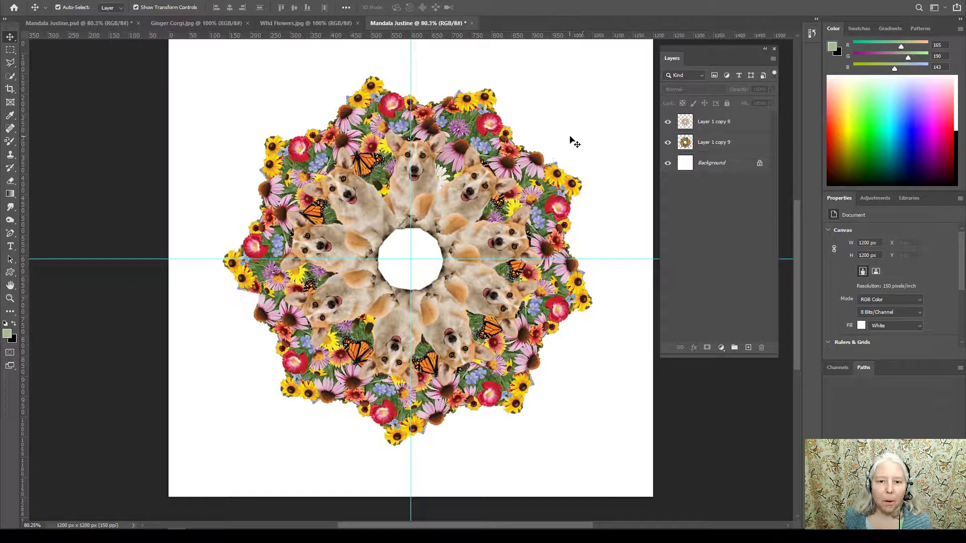
- Switch to Mandala Justine.psd and toggle the corgi ring's Stroke effect off and back on
click(64, 22)
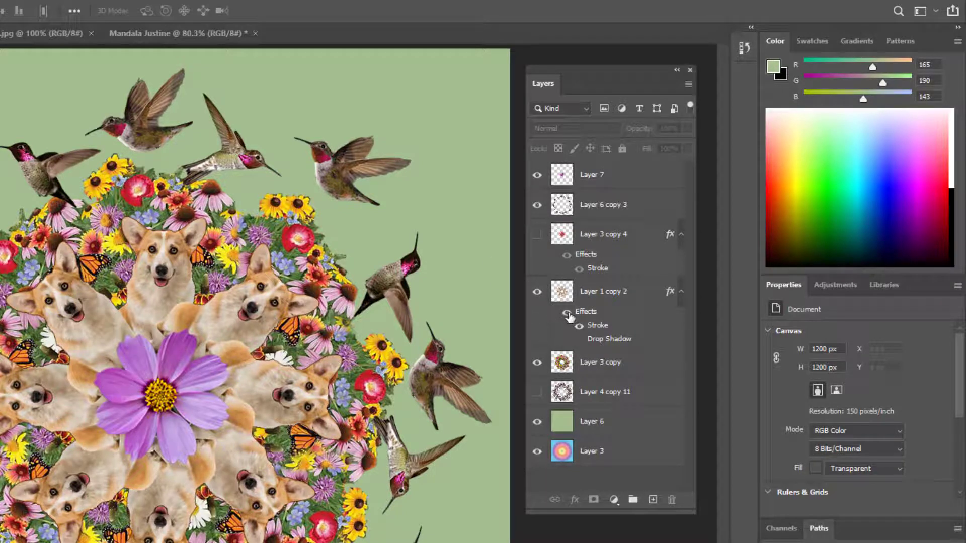
click(577, 327)
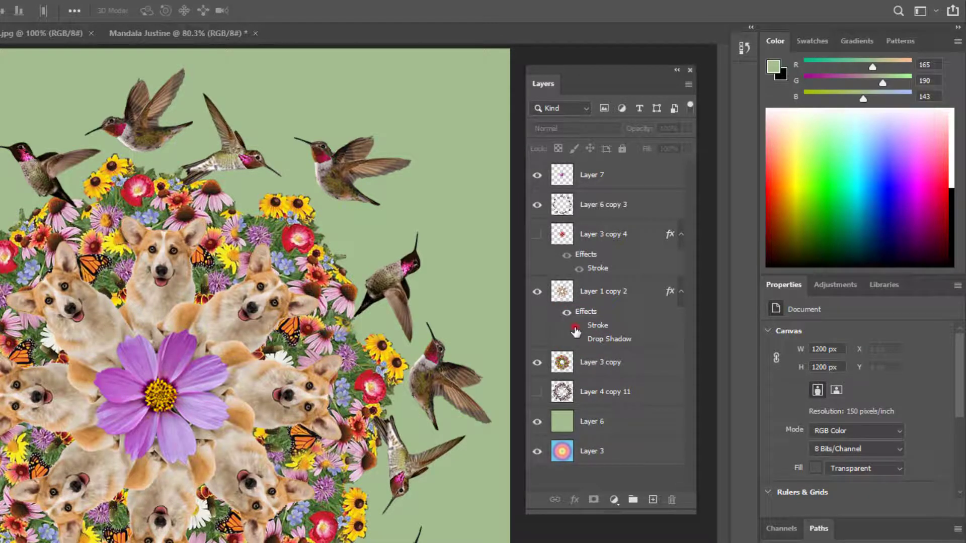
click(577, 327)
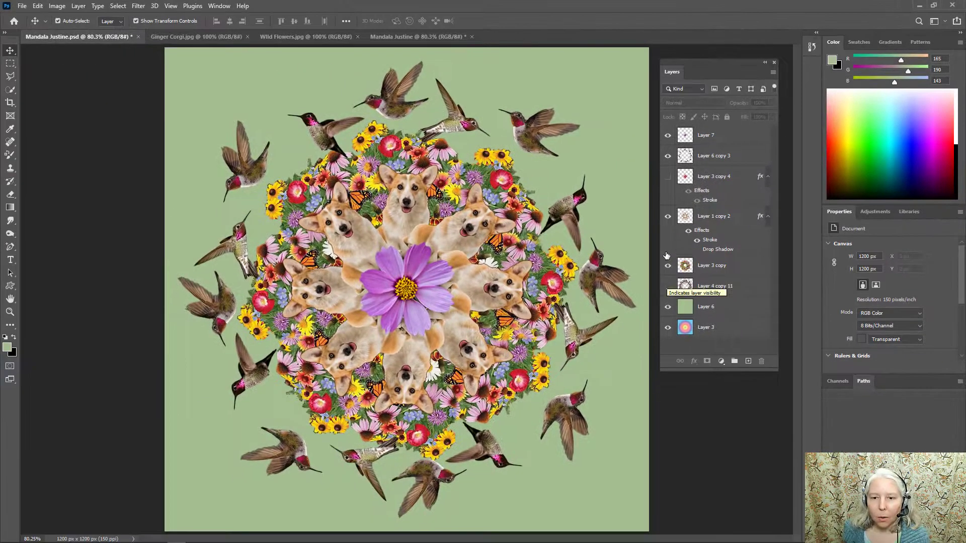
click(667, 307)
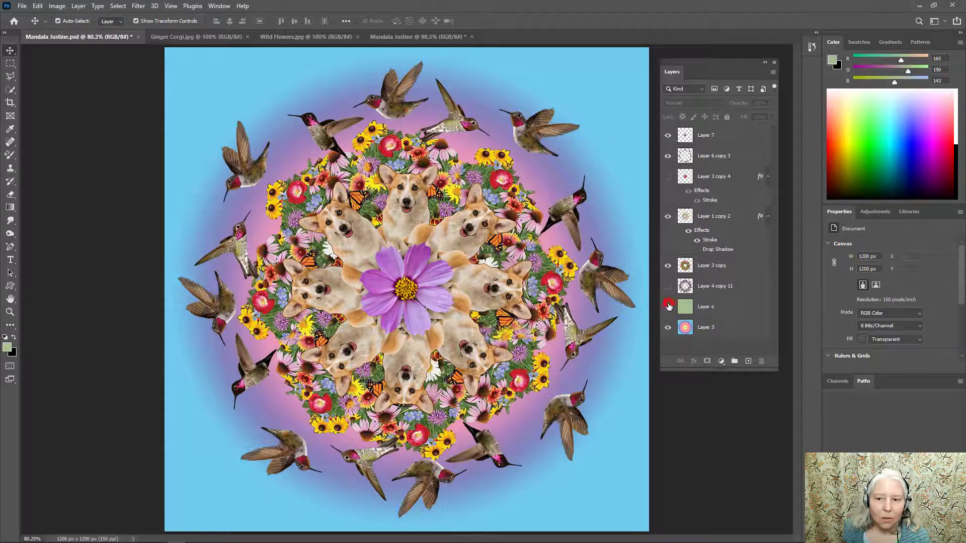
click(668, 307)
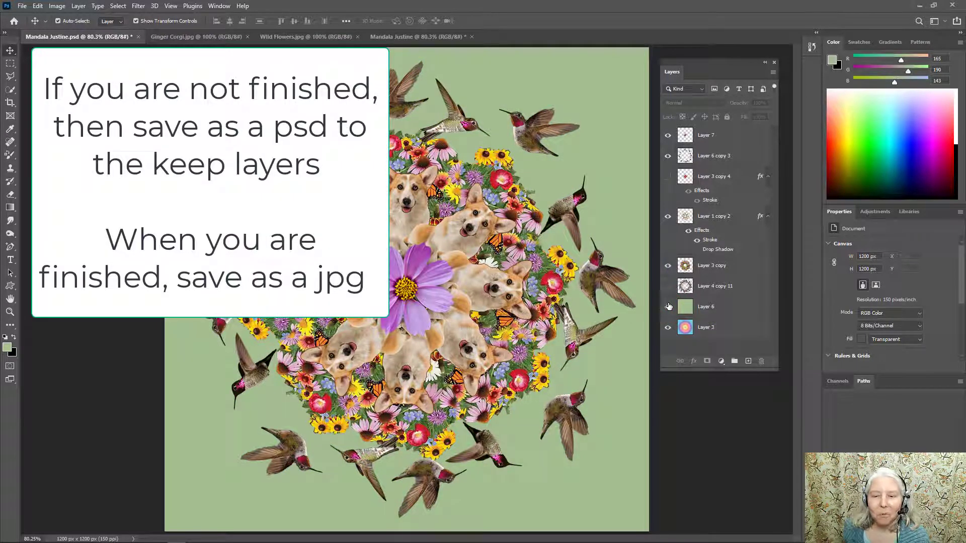